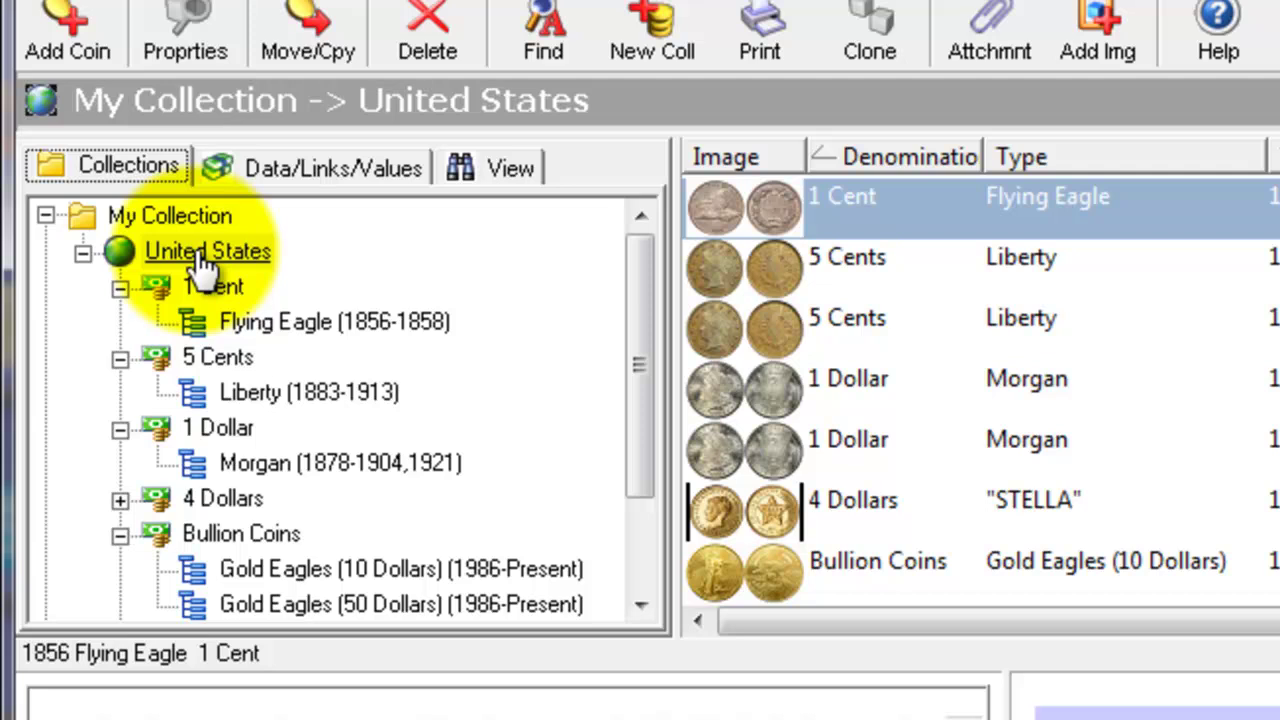
Filter the collection to United States 5 Cents Liberty (1883-1913), showing the 1883 and 1887 nickels.
{"action": "left_click", "coordinate": [205, 262]}
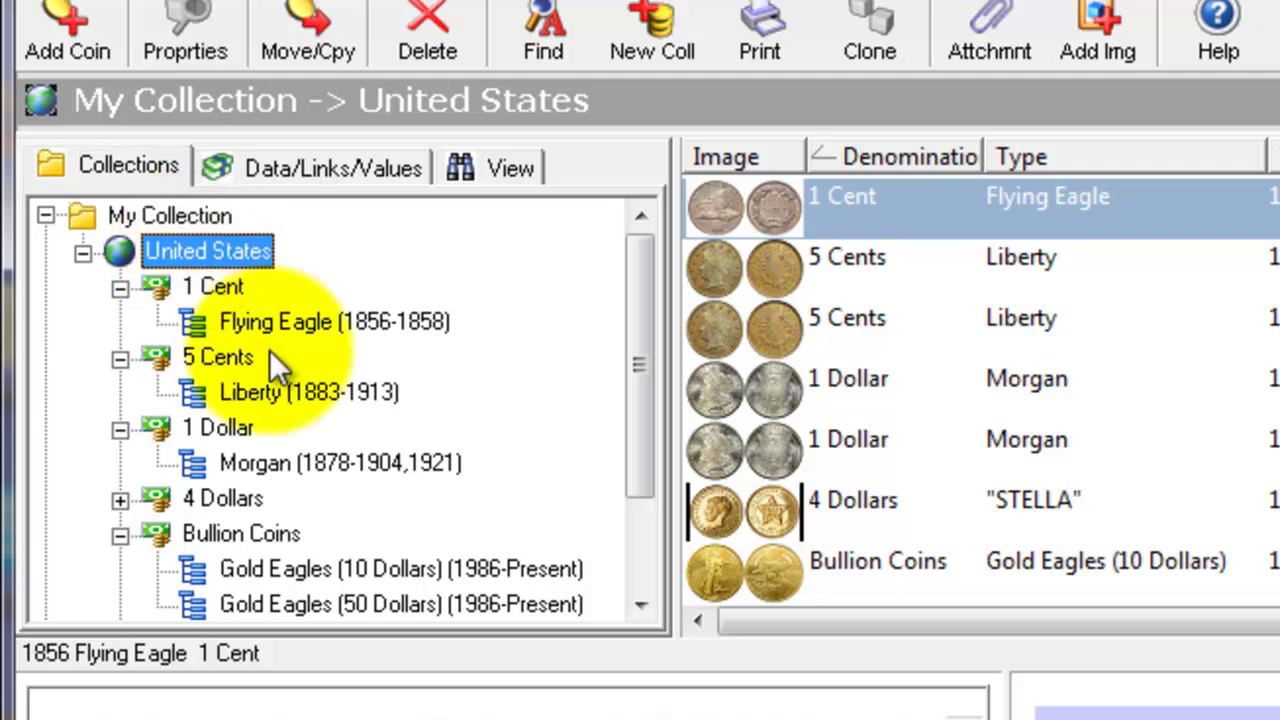
{"action": "left_click", "coordinate": [233, 292]}
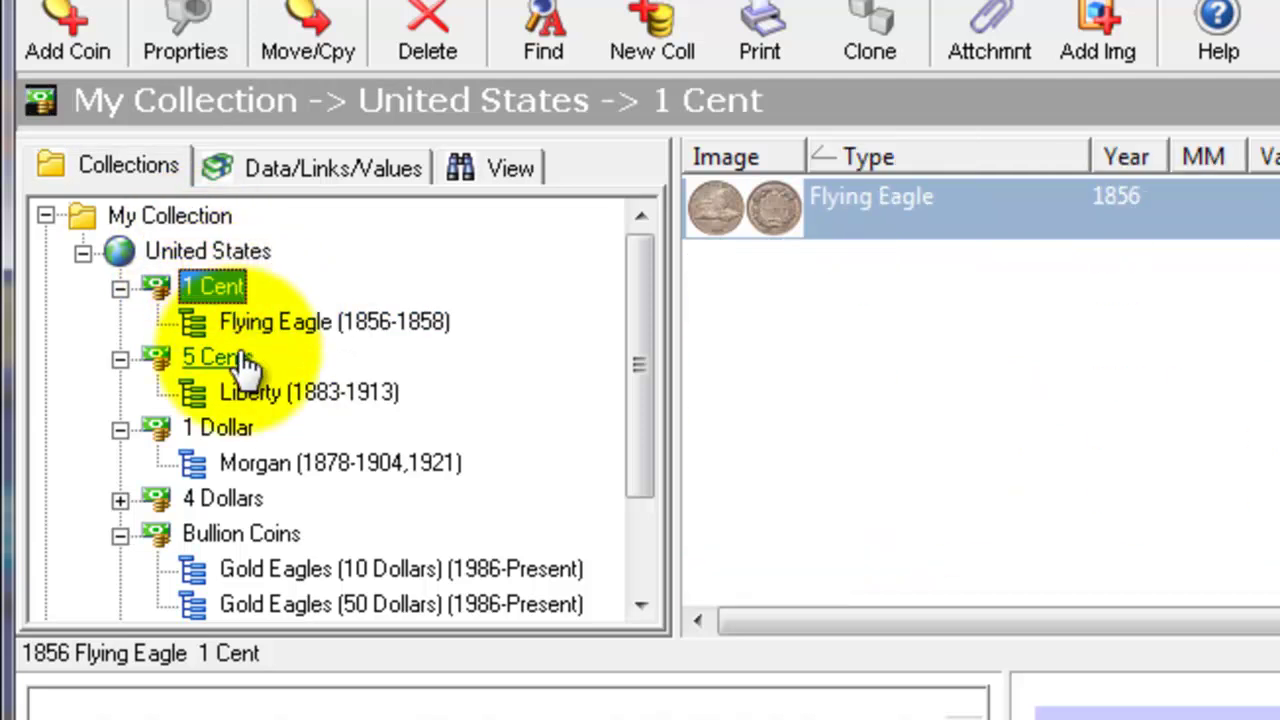
{"action": "left_click", "coordinate": [262, 402]}
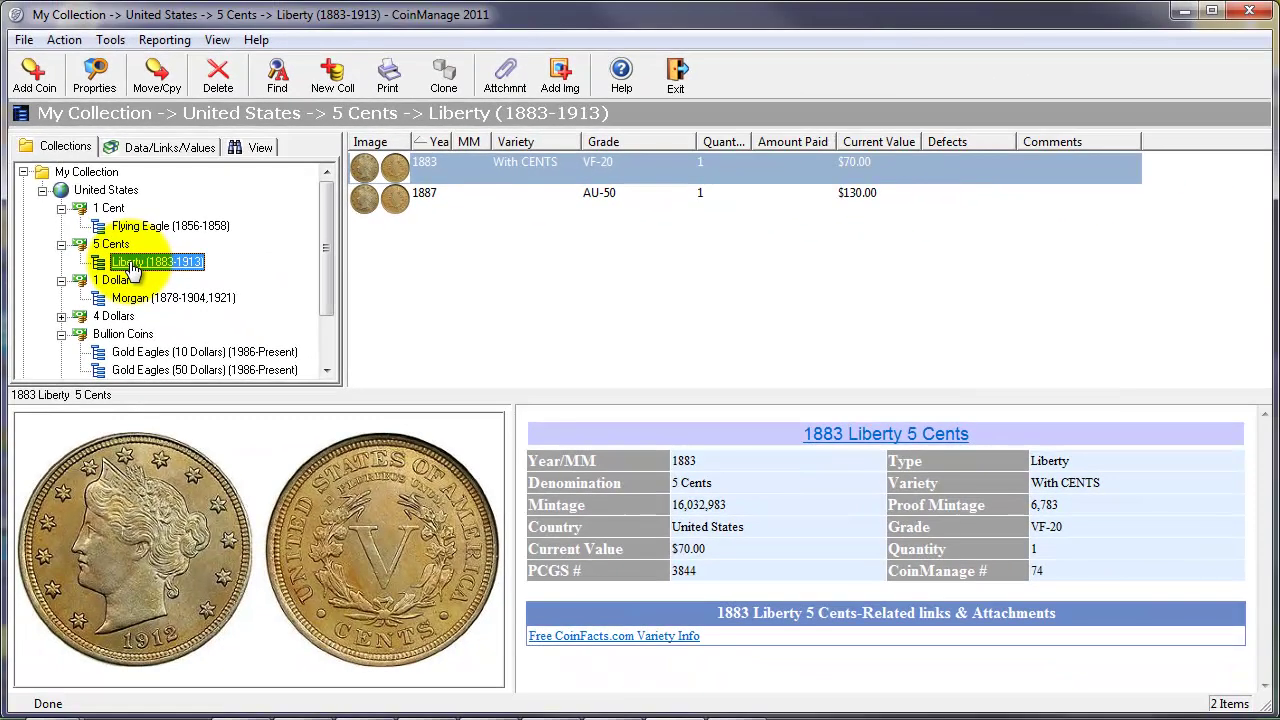
{"action": "left_click", "coordinate": [160, 42]}
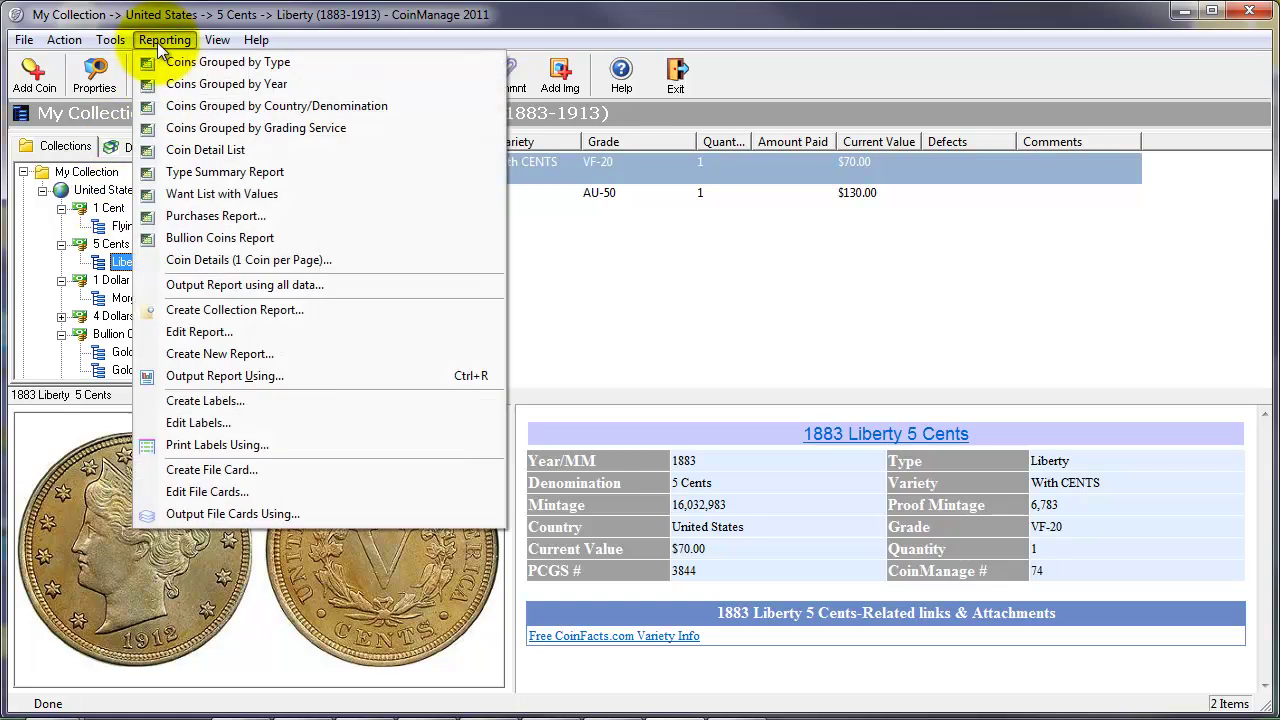
{"action": "left_click", "coordinate": [191, 61]}
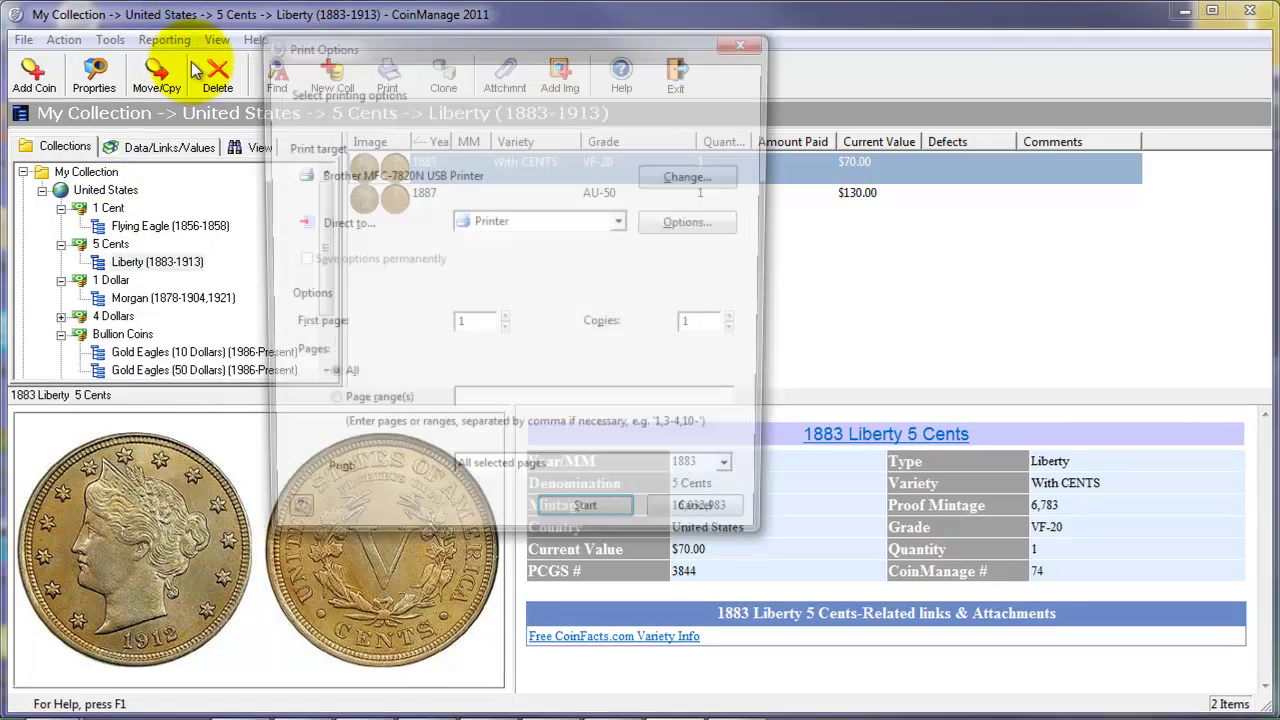
{"action": "left_click", "coordinate": [633, 235]}
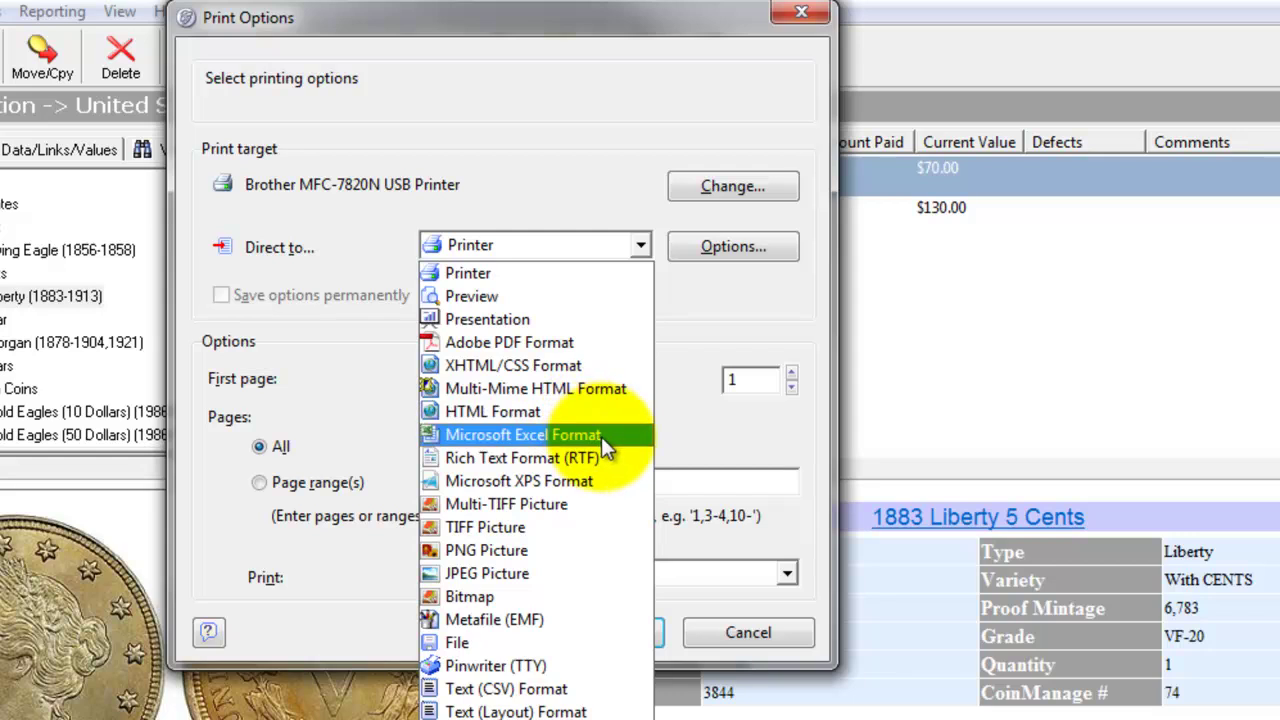
{"action": "left_click", "coordinate": [538, 297]}
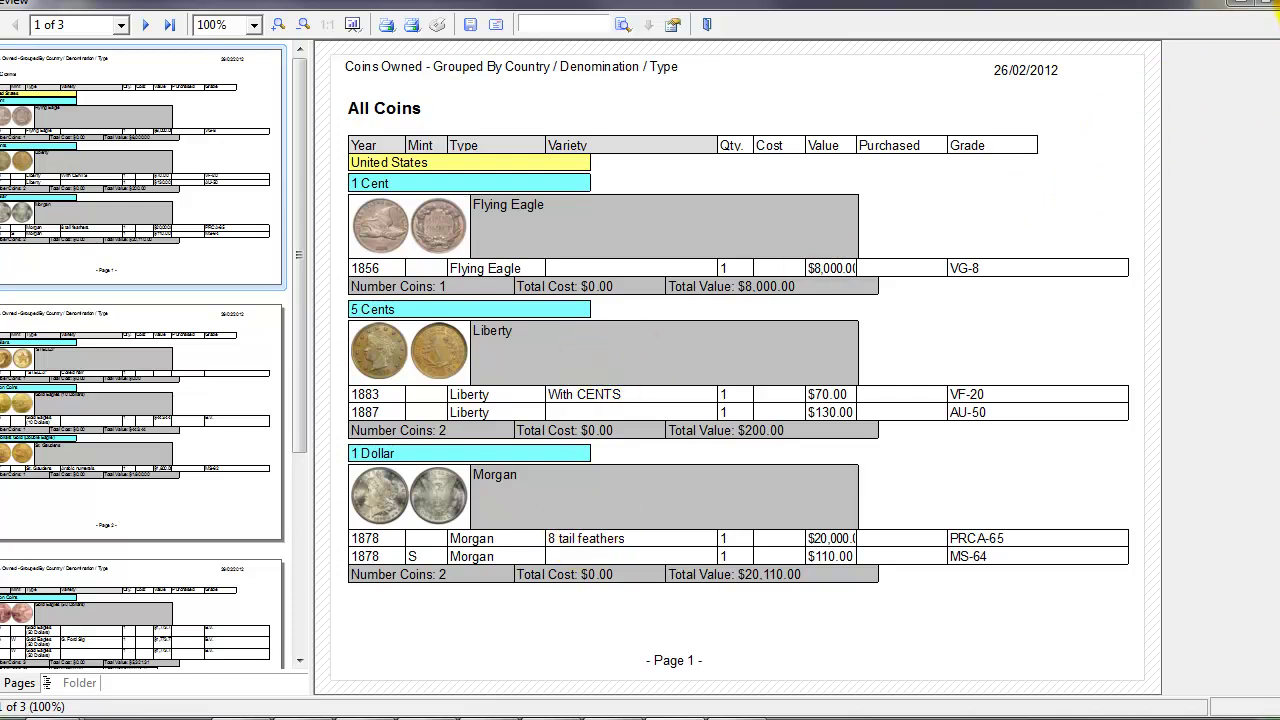
{"action": "left_click", "coordinate": [1266, 4]}
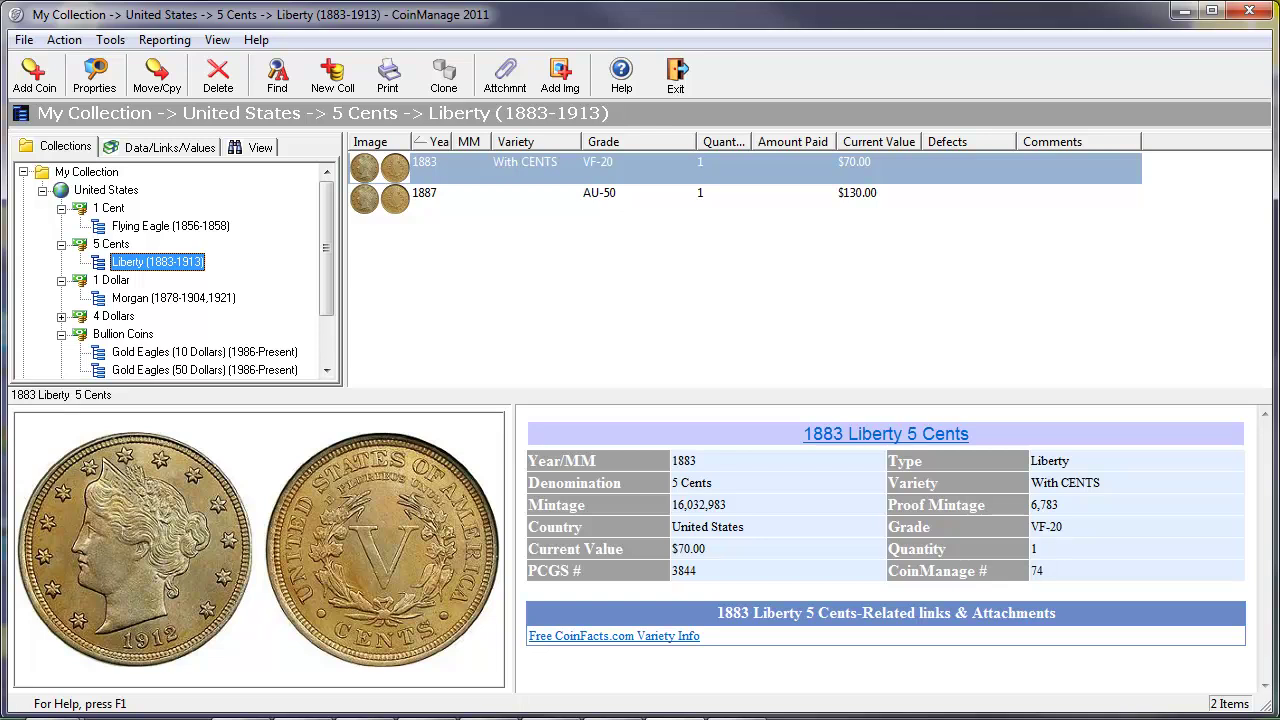
{"action": "left_click", "coordinate": [110, 40]}
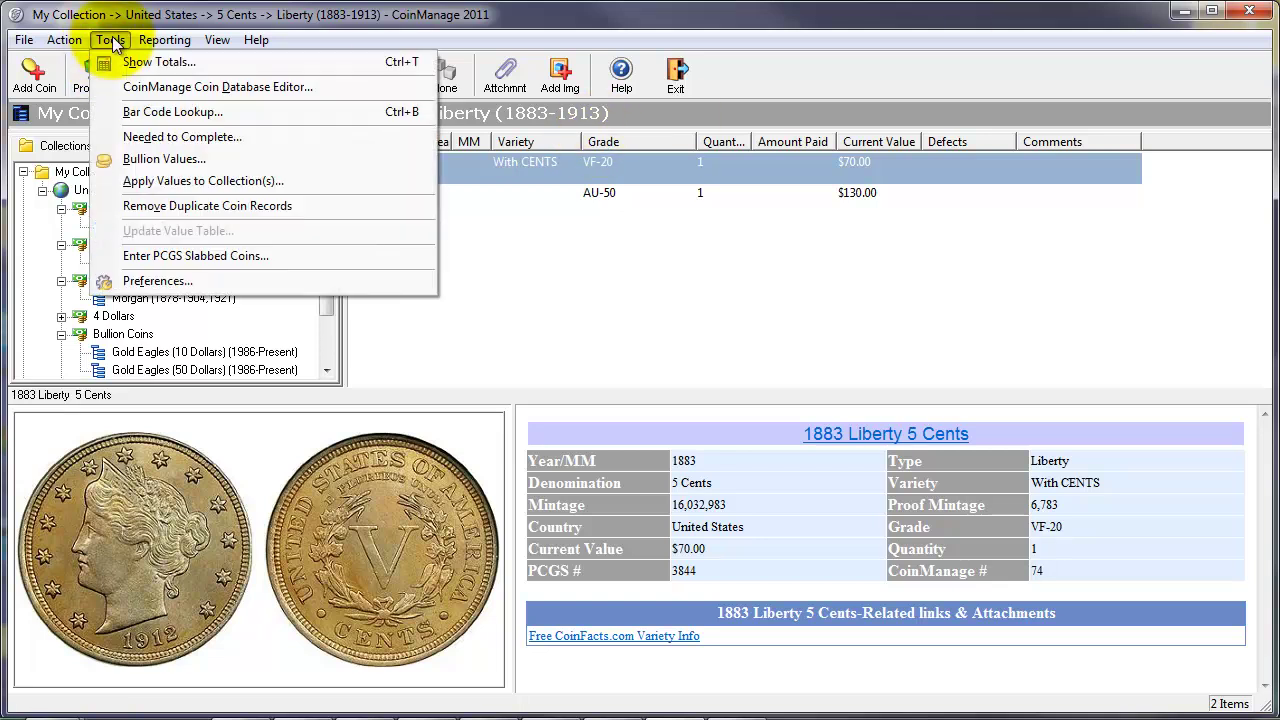
{"action": "left_click", "coordinate": [226, 160]}
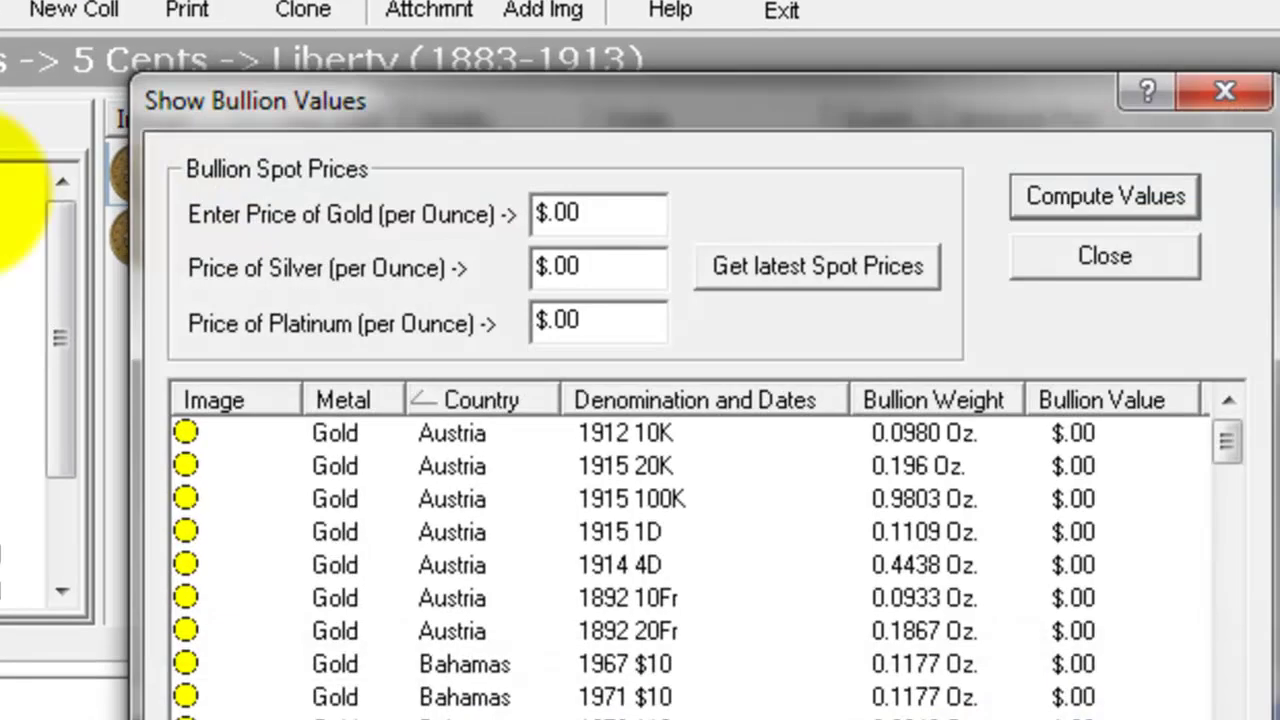
{"action": "left_click", "coordinate": [800, 271]}
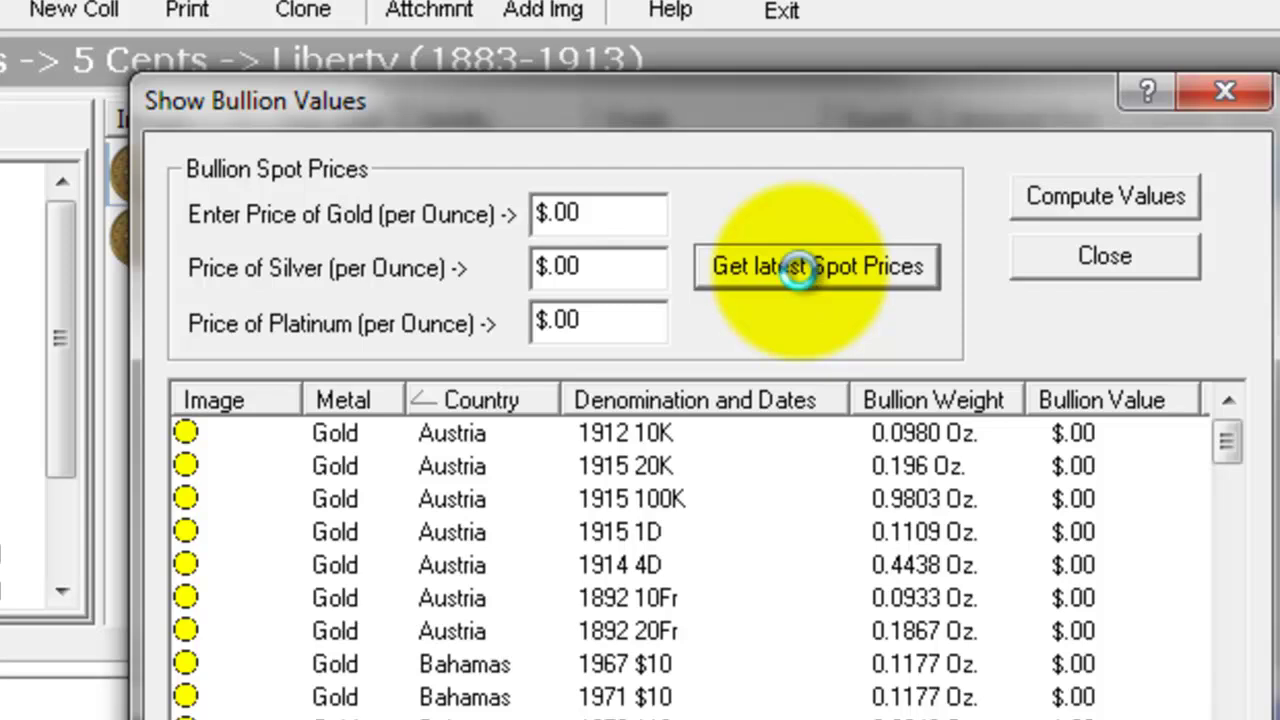
{"action": "left_click", "coordinate": [1048, 261]}
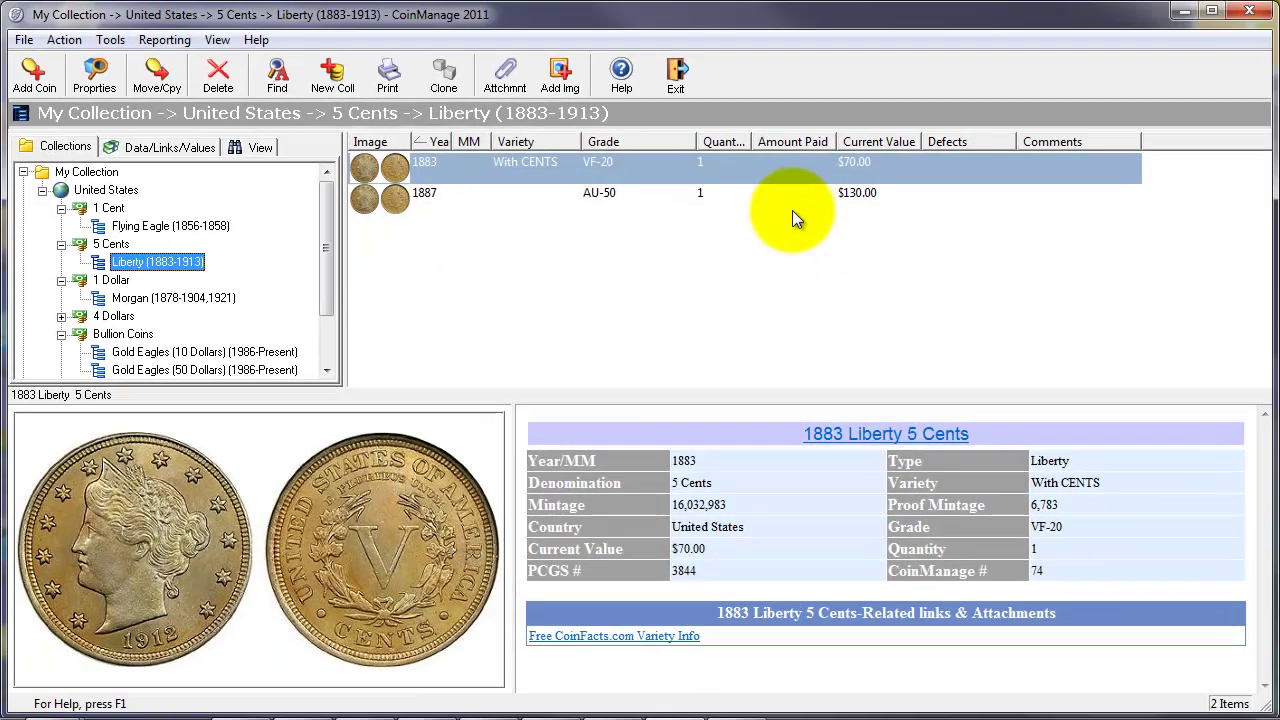
Add a 1987 Gold Eagle (50 Dollars) from Bullion Coins, graded B.V. at $1,773.60.
{"action": "left_click", "coordinate": [33, 78]}
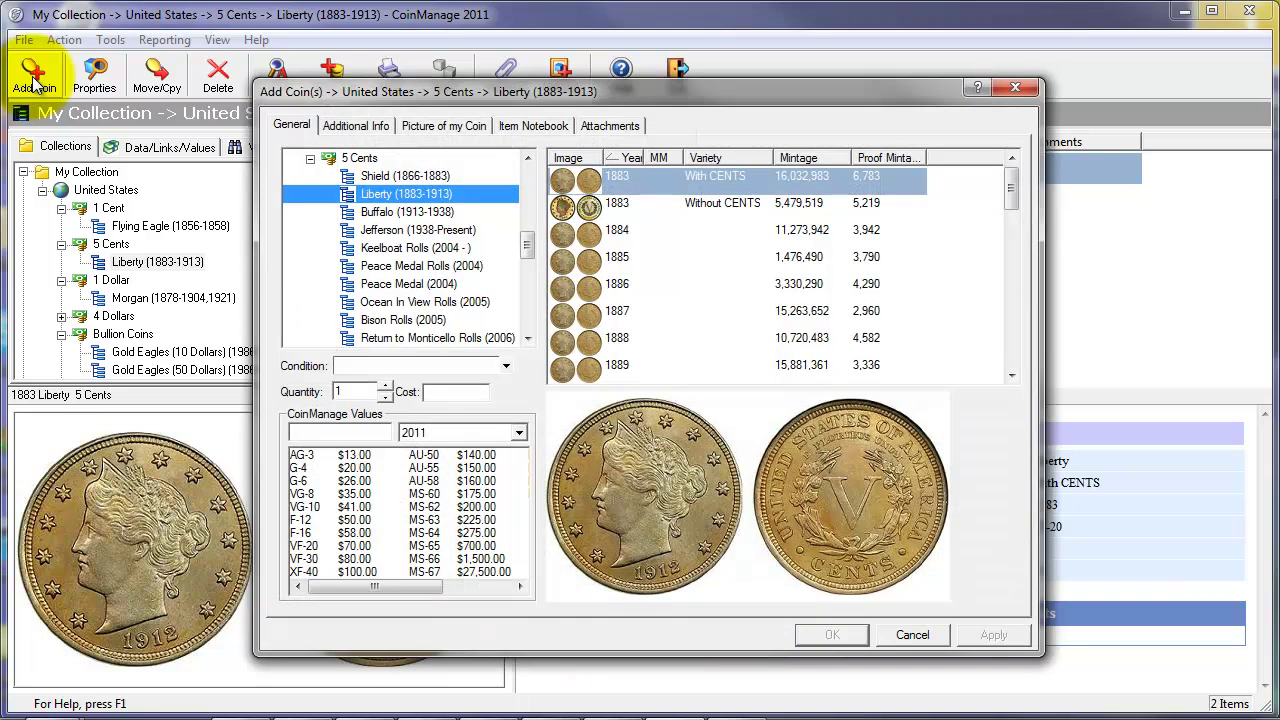
{"action": "left_click_drag", "start_coordinate": [525, 249], "coordinate": [529, 281]}
{"action": "left_click", "coordinate": [310, 285]}
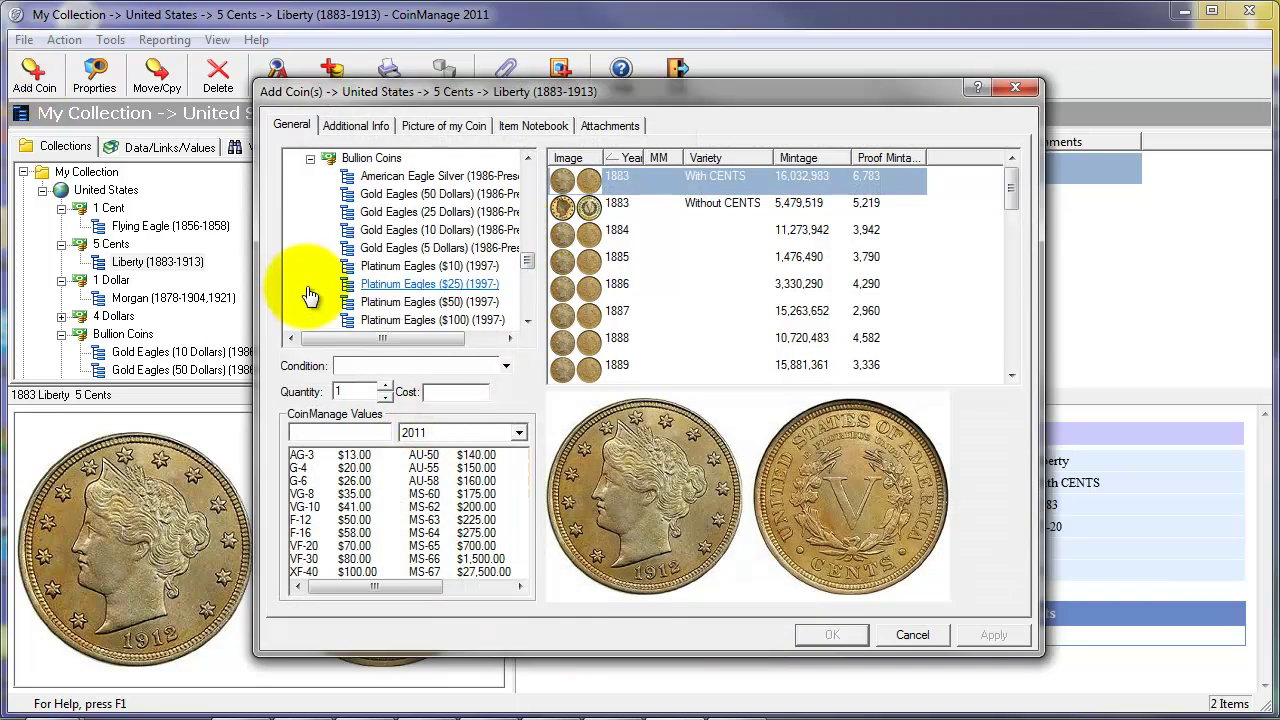
{"action": "left_click", "coordinate": [393, 196]}
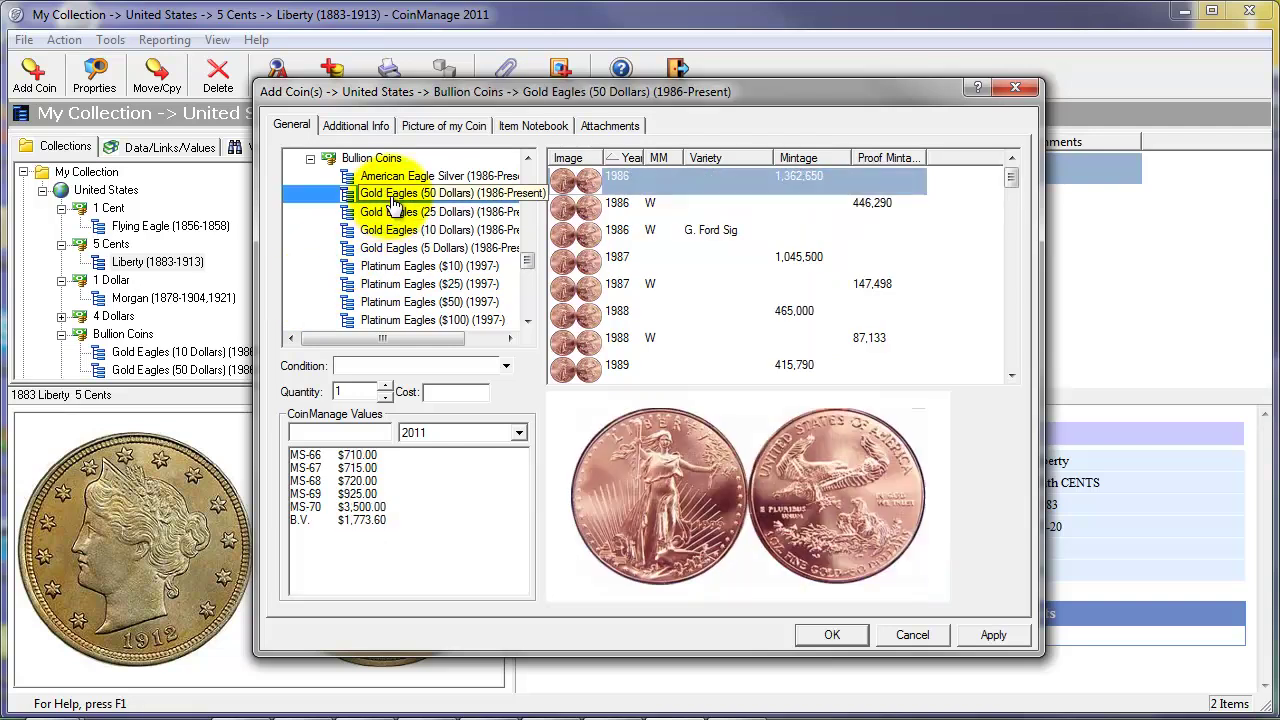
{"action": "left_click", "coordinate": [633, 260]}
{"action": "left_click", "coordinate": [315, 520]}
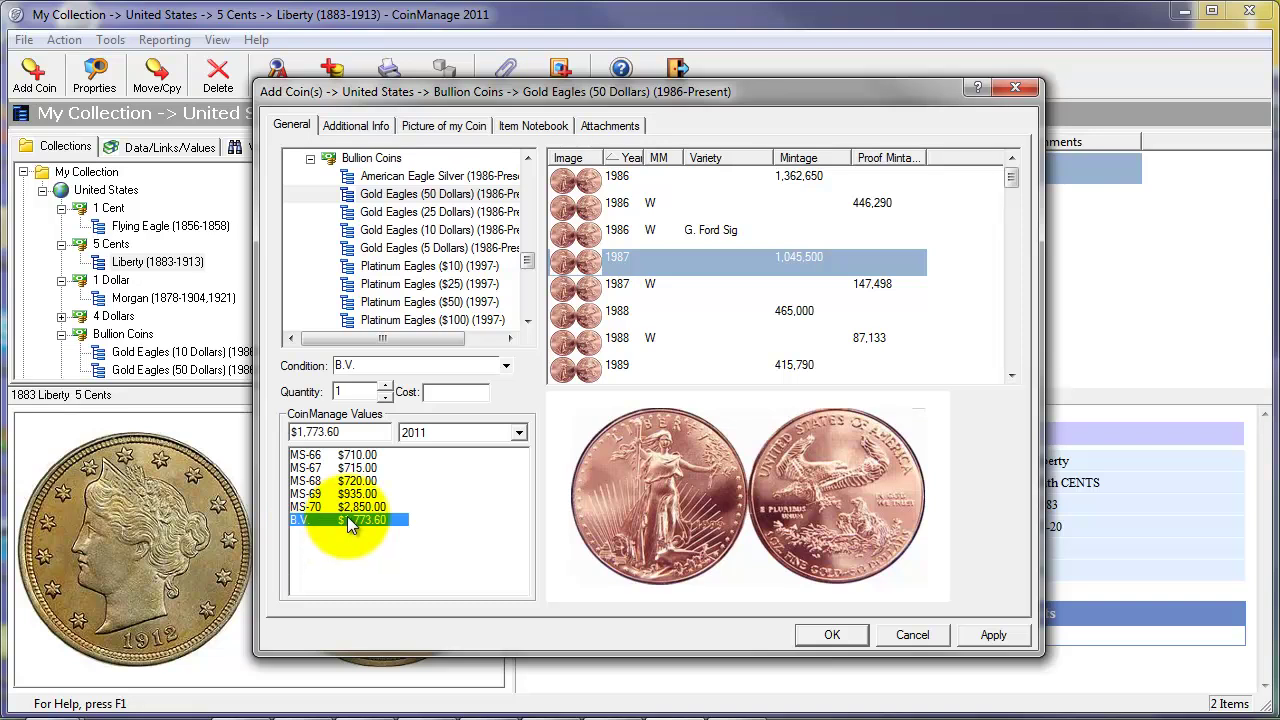
{"action": "left_click", "coordinate": [816, 634]}
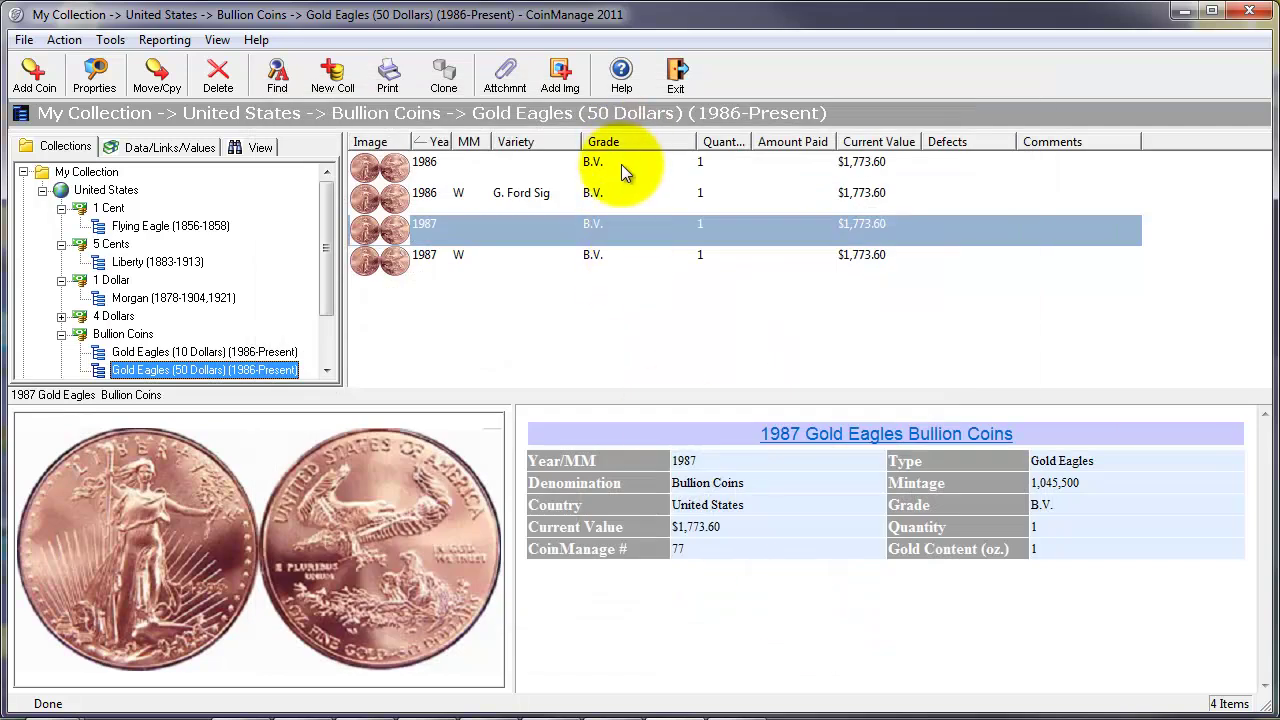
{"action": "left_click", "coordinate": [160, 42]}
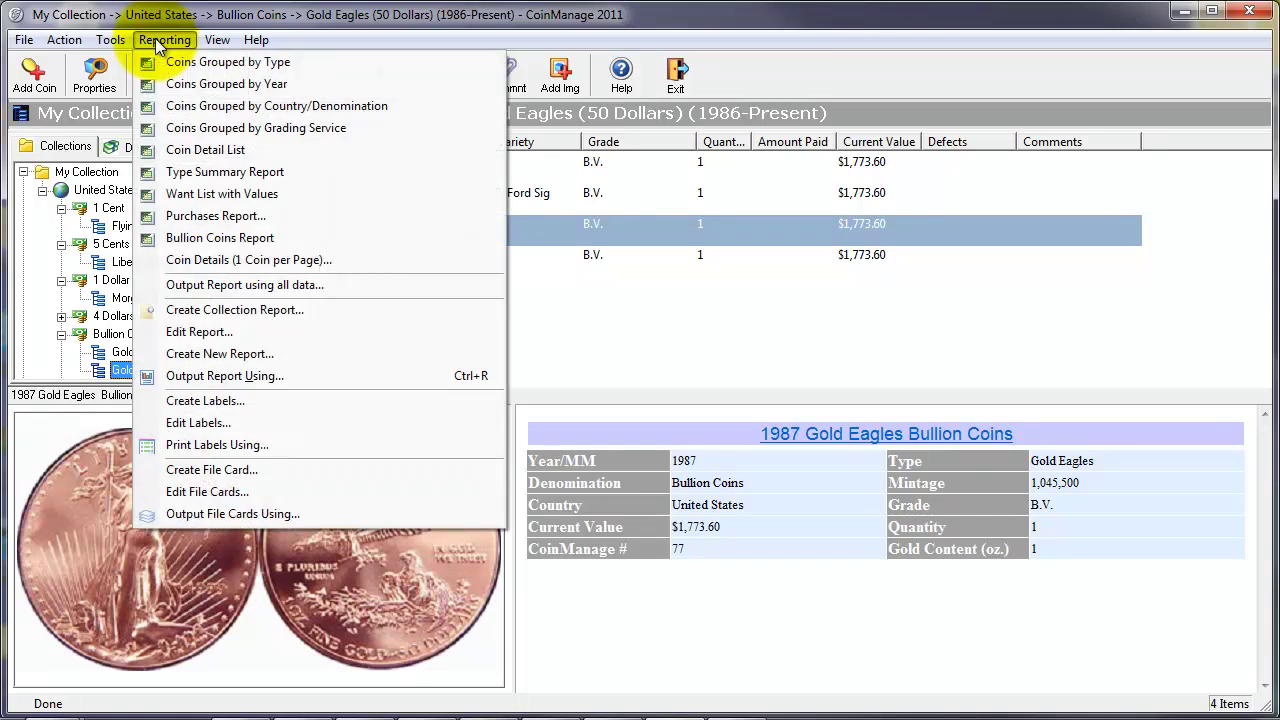
{"action": "left_click", "coordinate": [295, 238]}
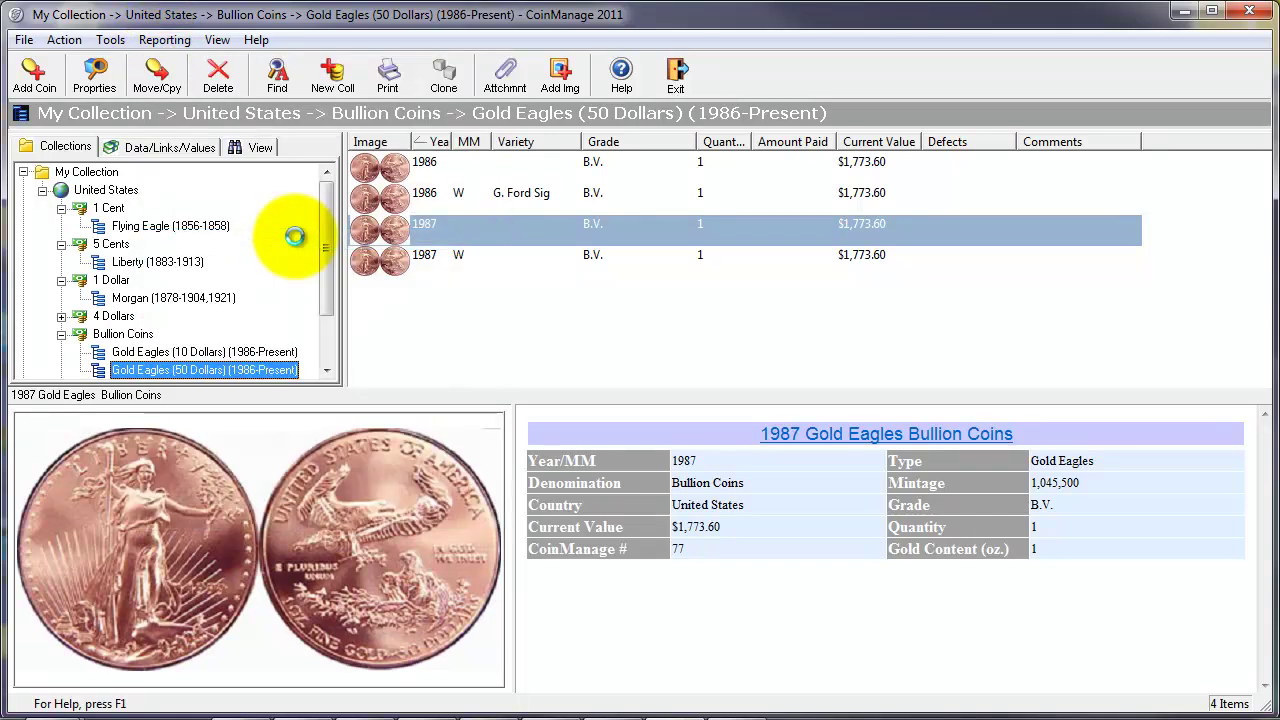
{"action": "left_click", "coordinate": [556, 233]}
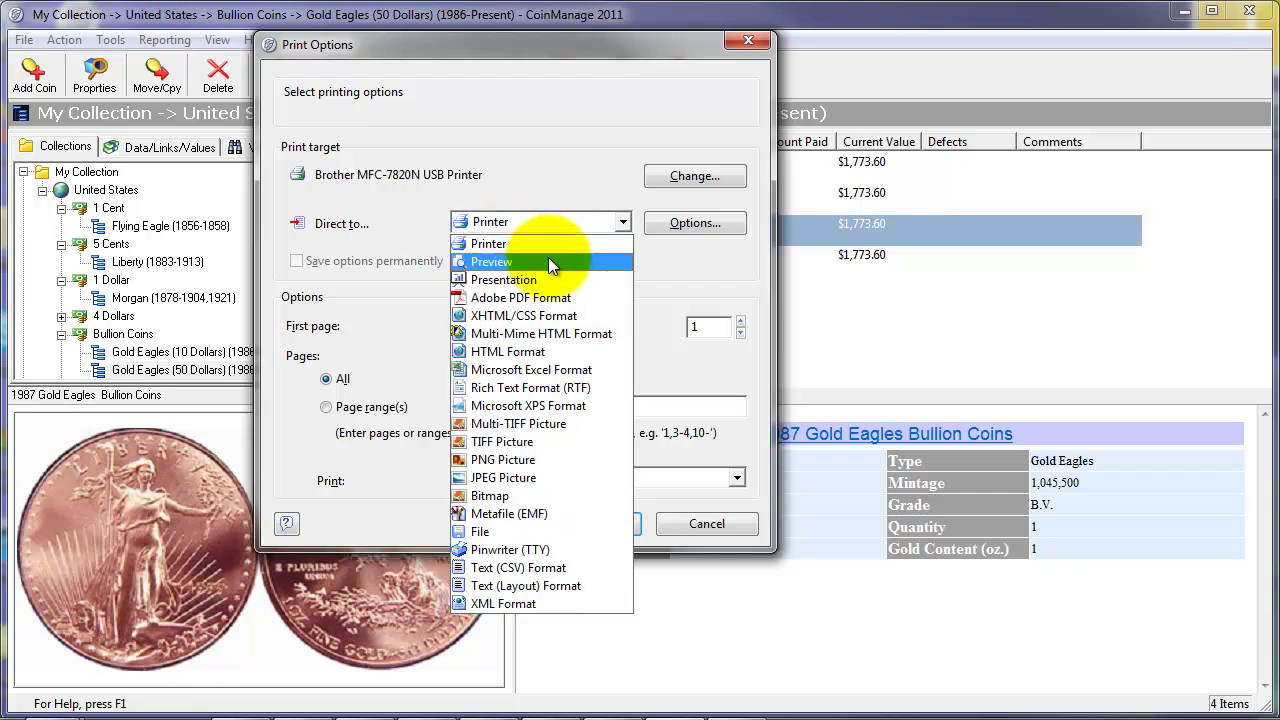
{"action": "left_click", "coordinate": [556, 252]}
{"action": "left_click", "coordinate": [583, 529]}
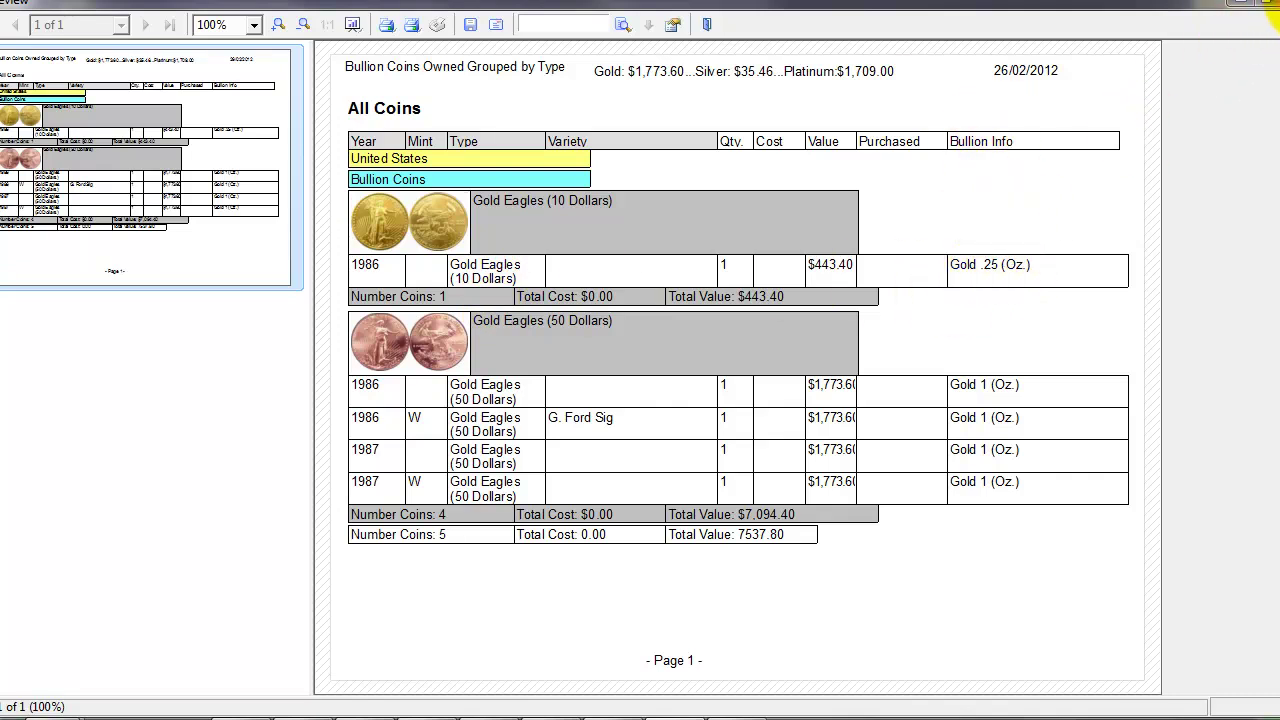
{"action": "left_click", "coordinate": [1270, 5]}
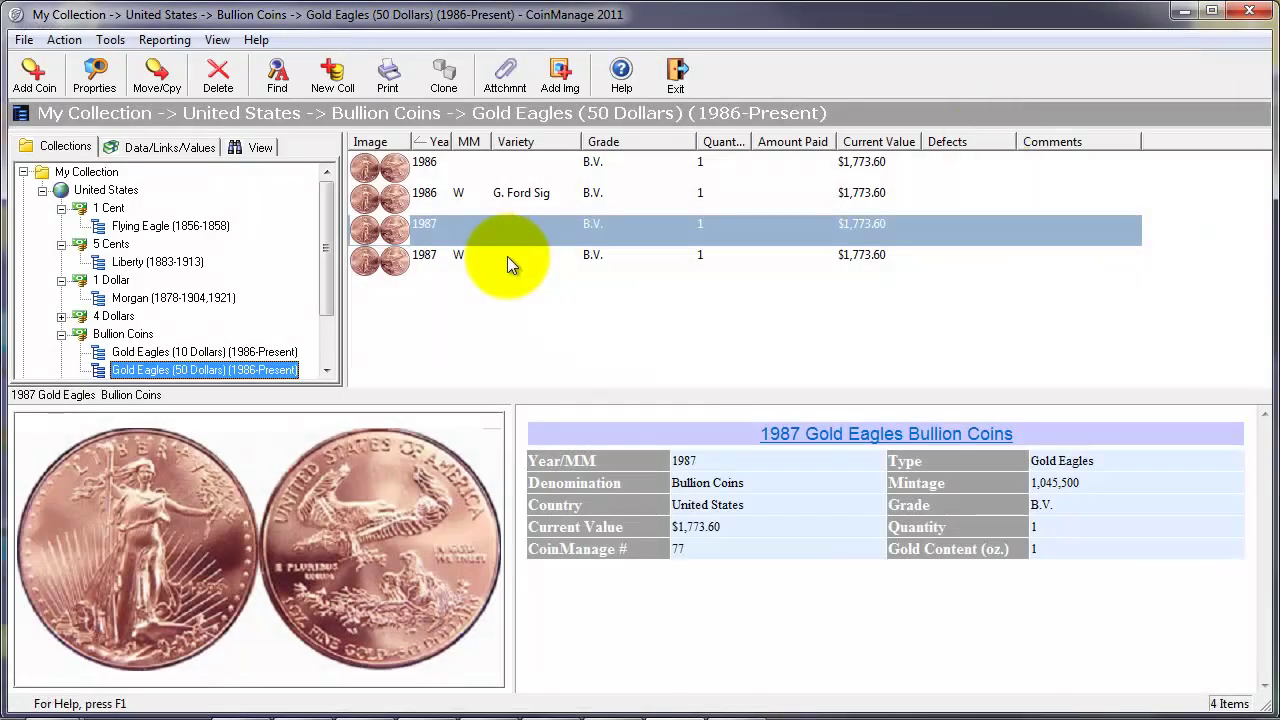
In Needed to Complete, list the missing United States 5 Cents Liberty (1883-1913) nickels.
{"action": "left_click", "coordinate": [110, 40]}
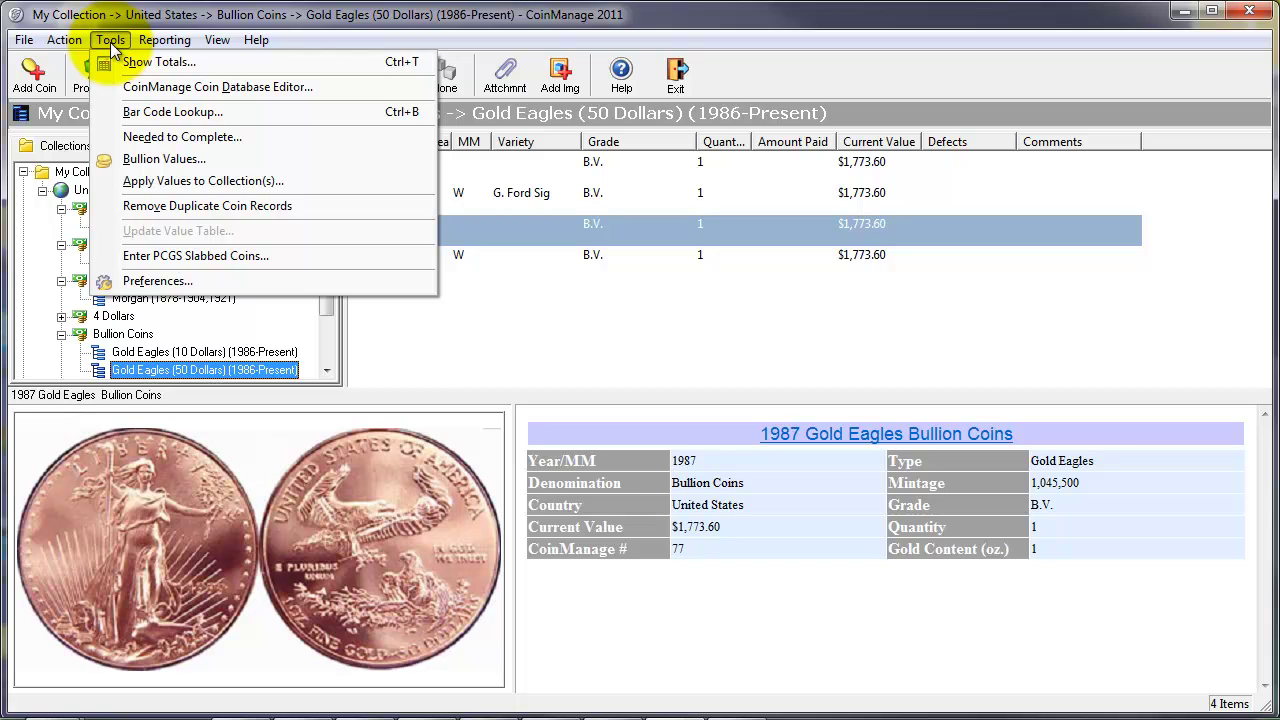
{"action": "left_click", "coordinate": [174, 136]}
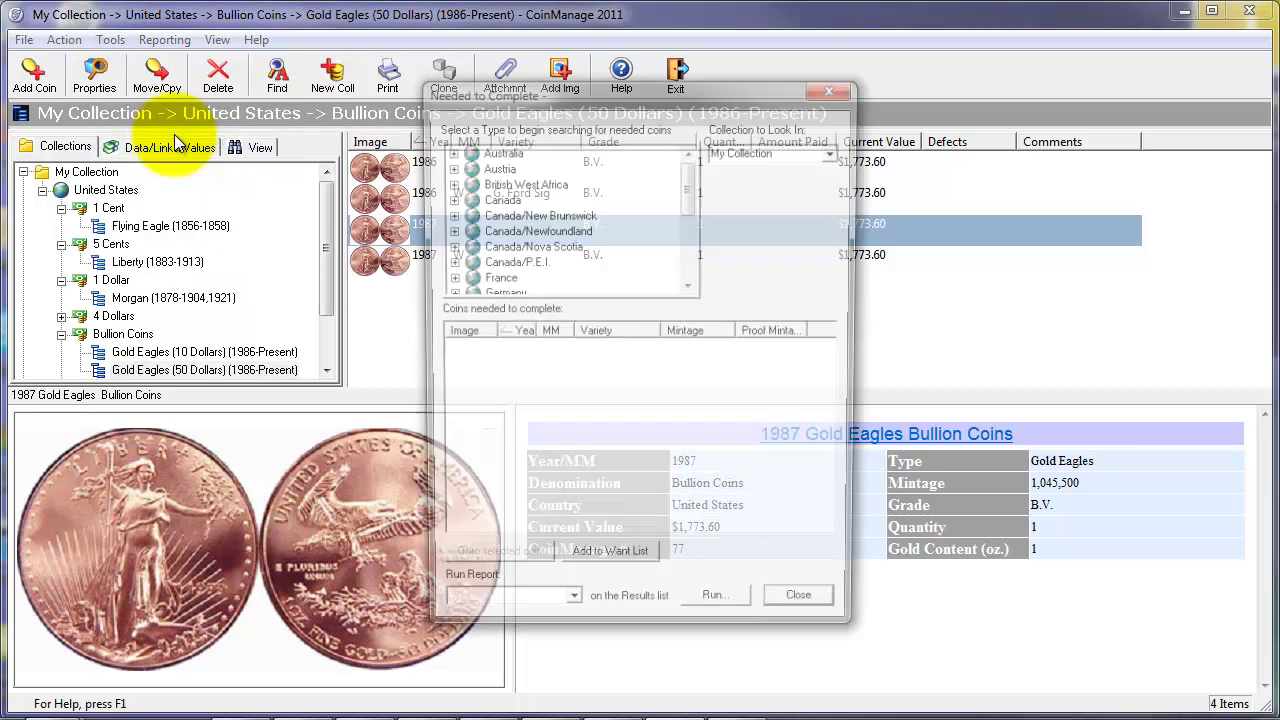
{"action": "left_click_drag", "start_coordinate": [695, 188], "coordinate": [694, 257]}
{"action": "left_click", "coordinate": [447, 278]}
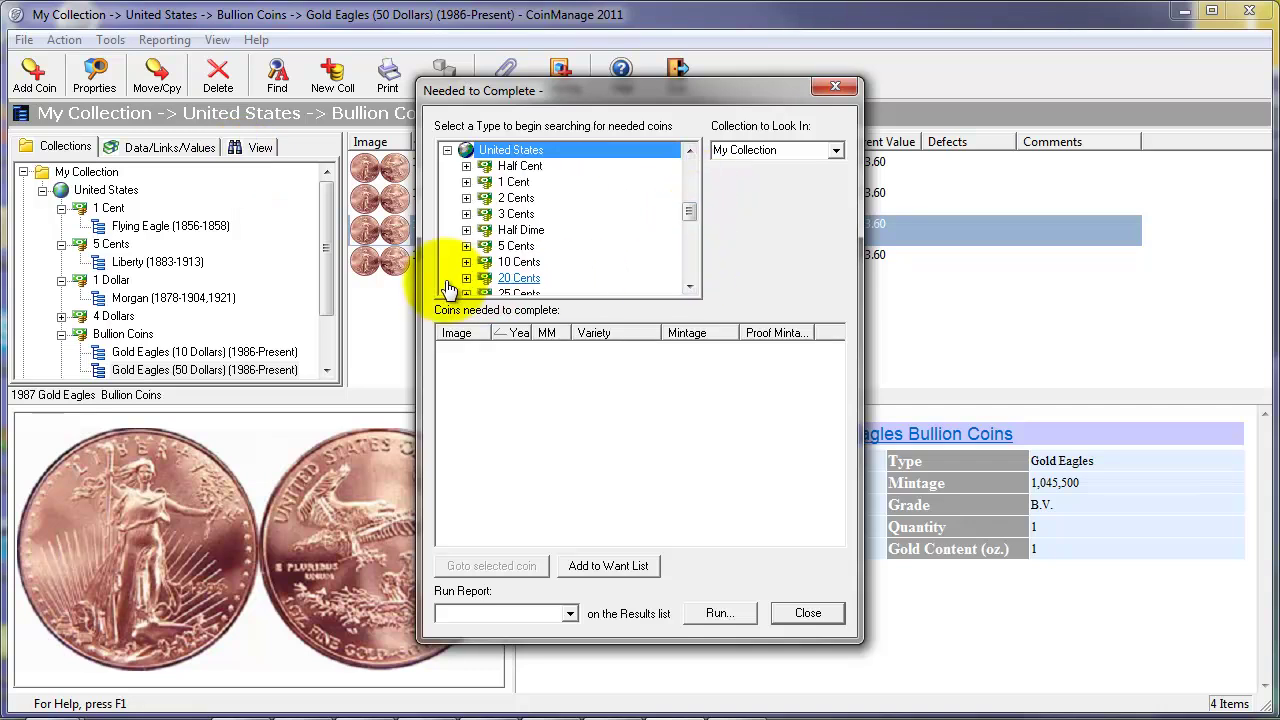
{"action": "left_click", "coordinate": [466, 246]}
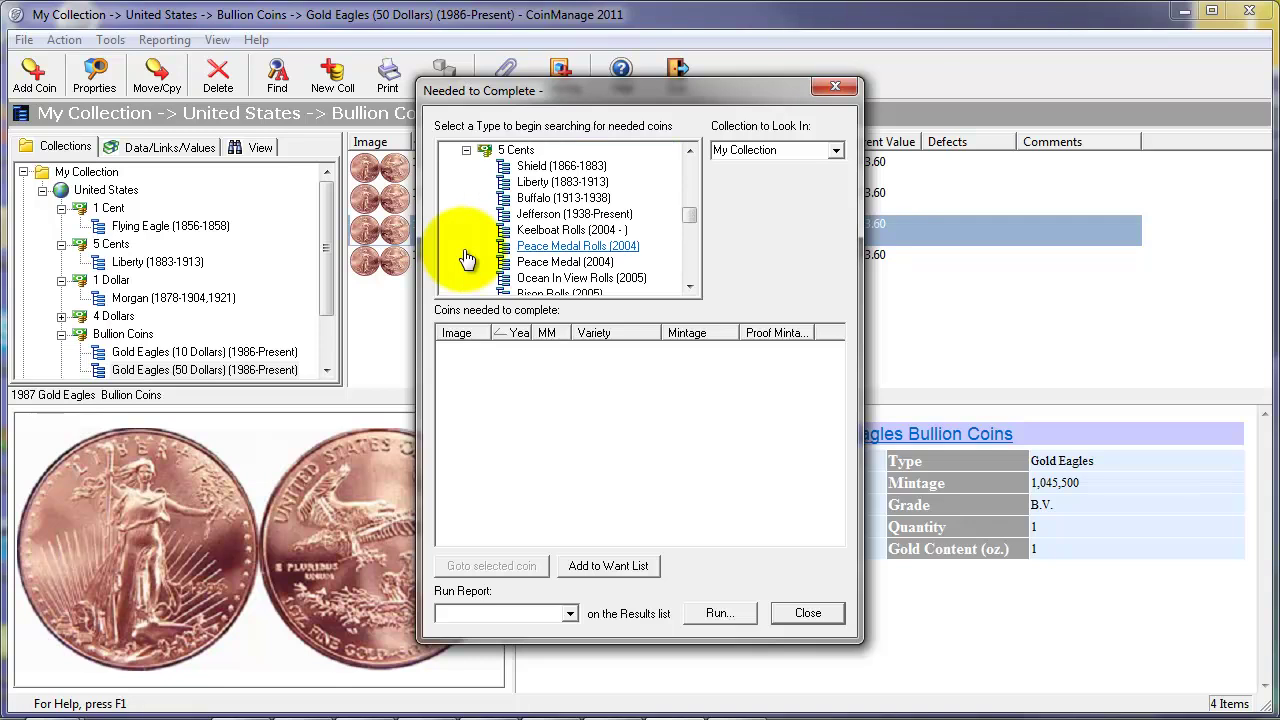
{"action": "left_click", "coordinate": [527, 184]}
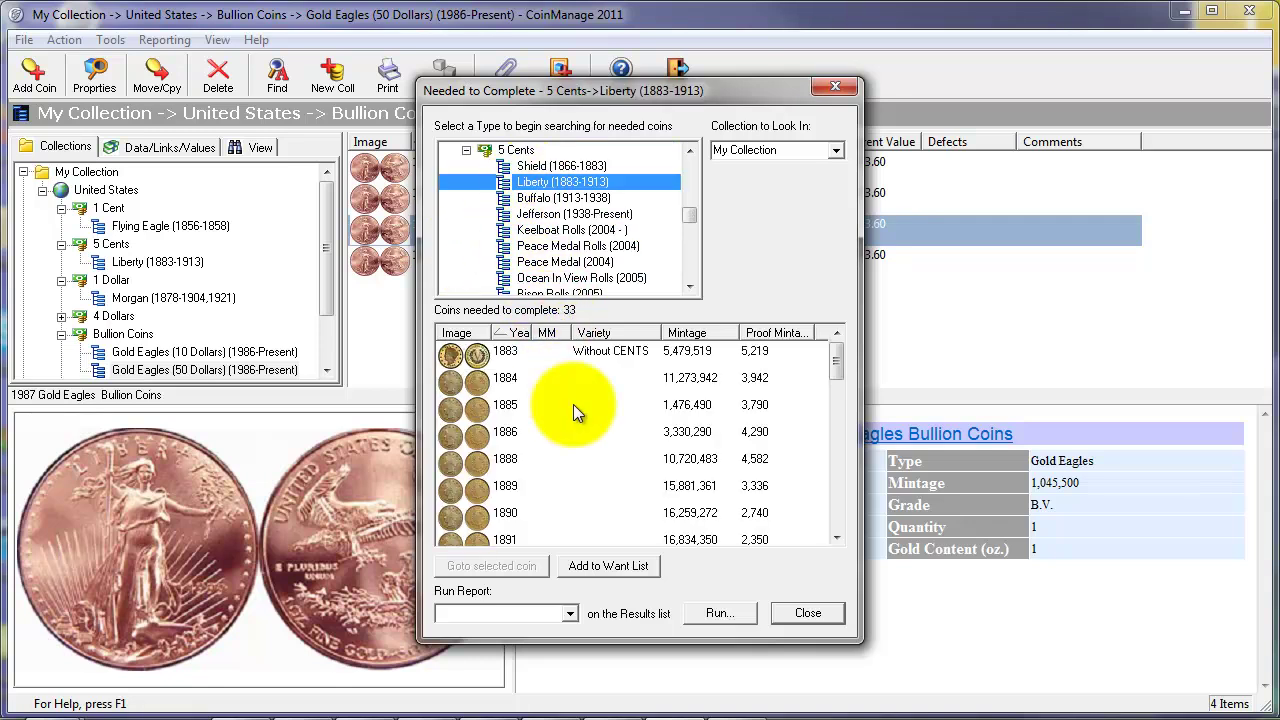
Put the 1885, 1886 and 1888 Liberty nickels on the Want List.
{"action": "left_click", "coordinate": [503, 416]}
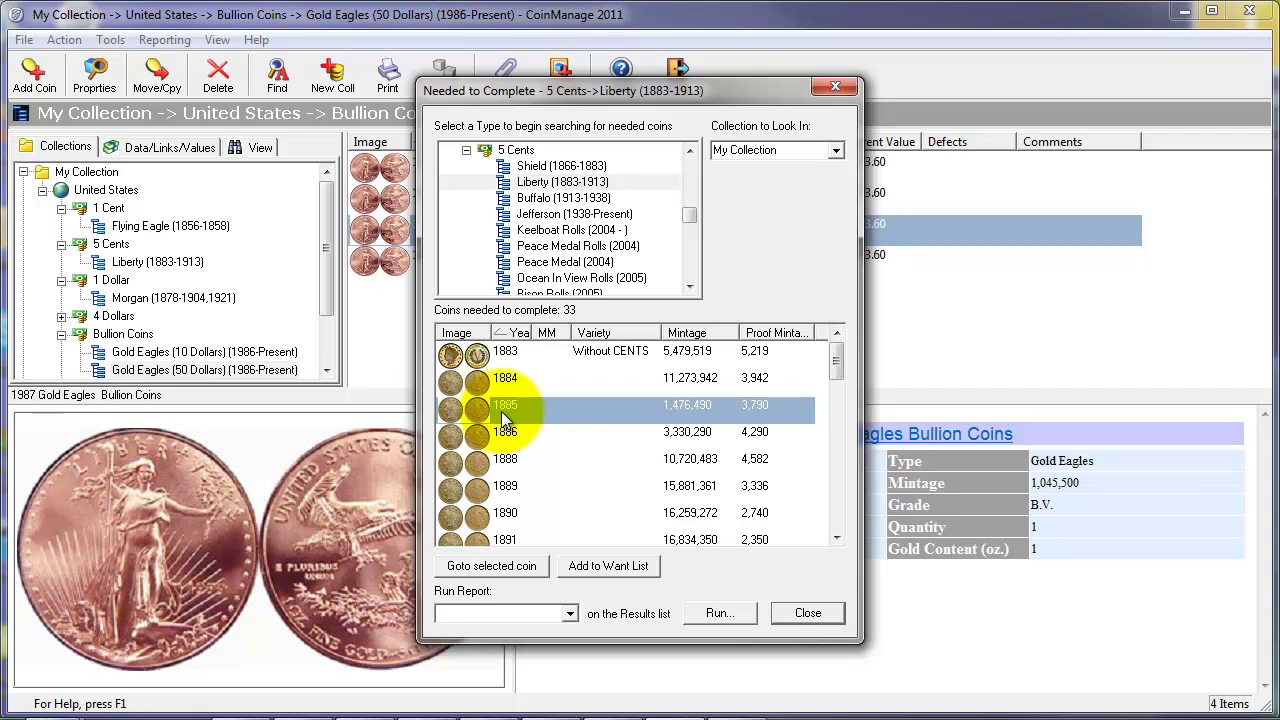
{"action": "left_click", "coordinate": [504, 432], "text": "ctrl"}
{"action": "left_click", "coordinate": [508, 459], "text": "ctrl"}
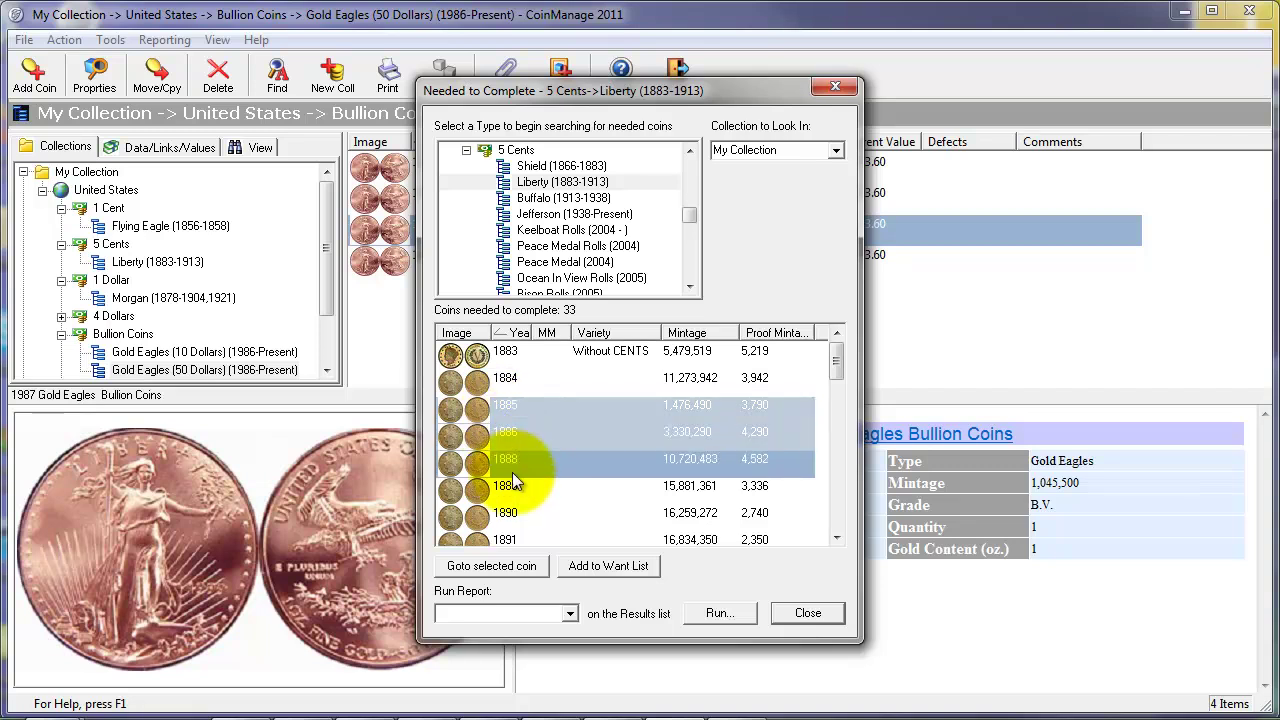
{"action": "left_click", "coordinate": [596, 568]}
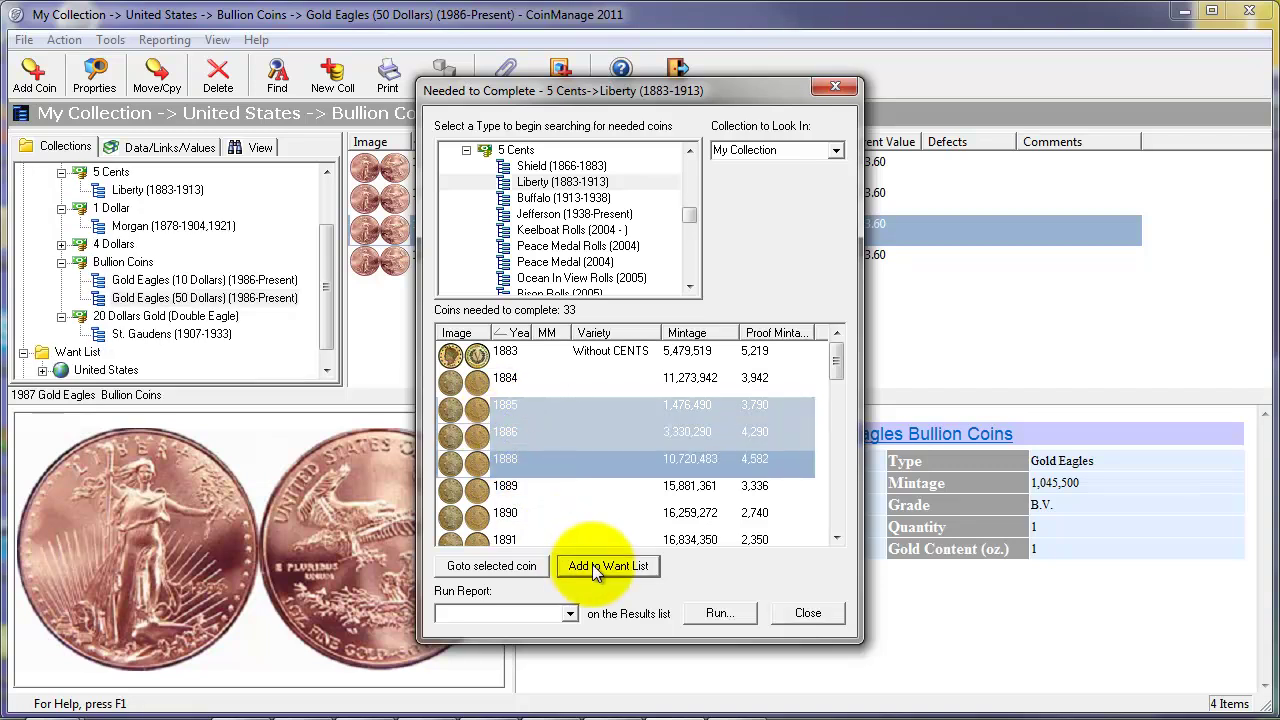
{"action": "left_click", "coordinate": [792, 612]}
Show the Want List's United States 5 Cents Liberty entries.
{"action": "scroll", "coordinate": [330, 338], "scroll_direction": "down", "scroll_amount": 1}
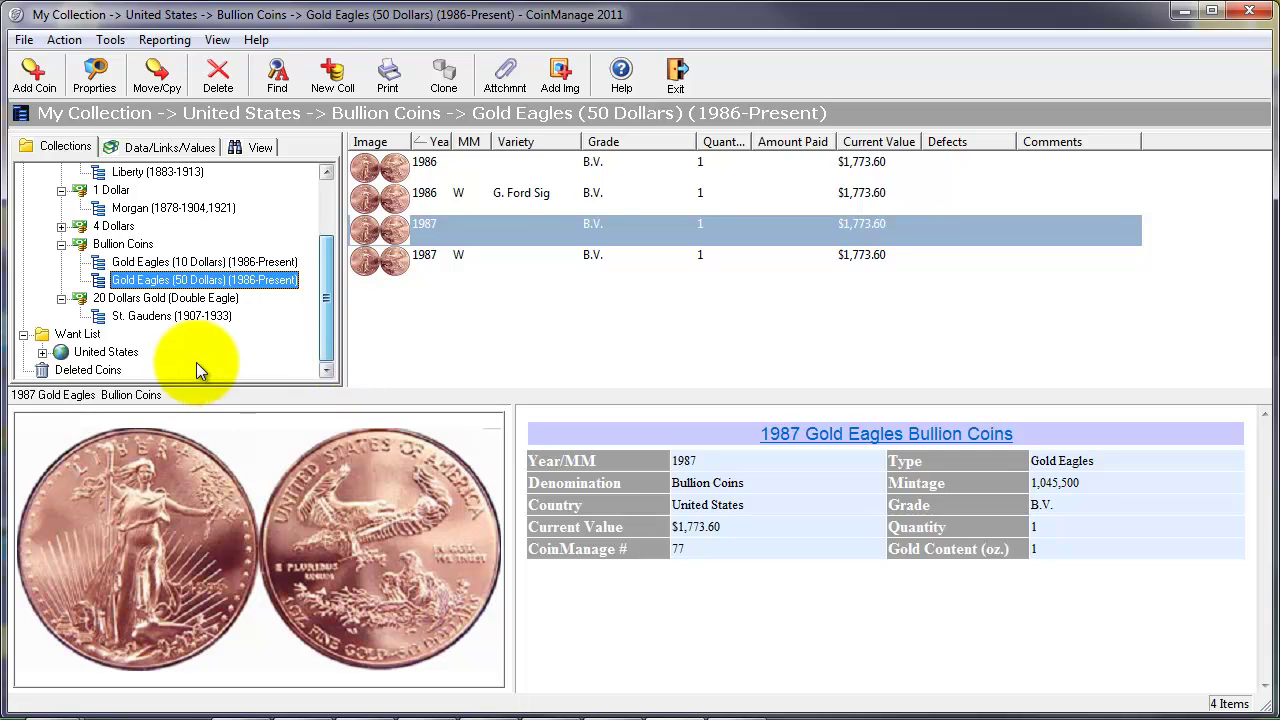
{"action": "left_click", "coordinate": [42, 352]}
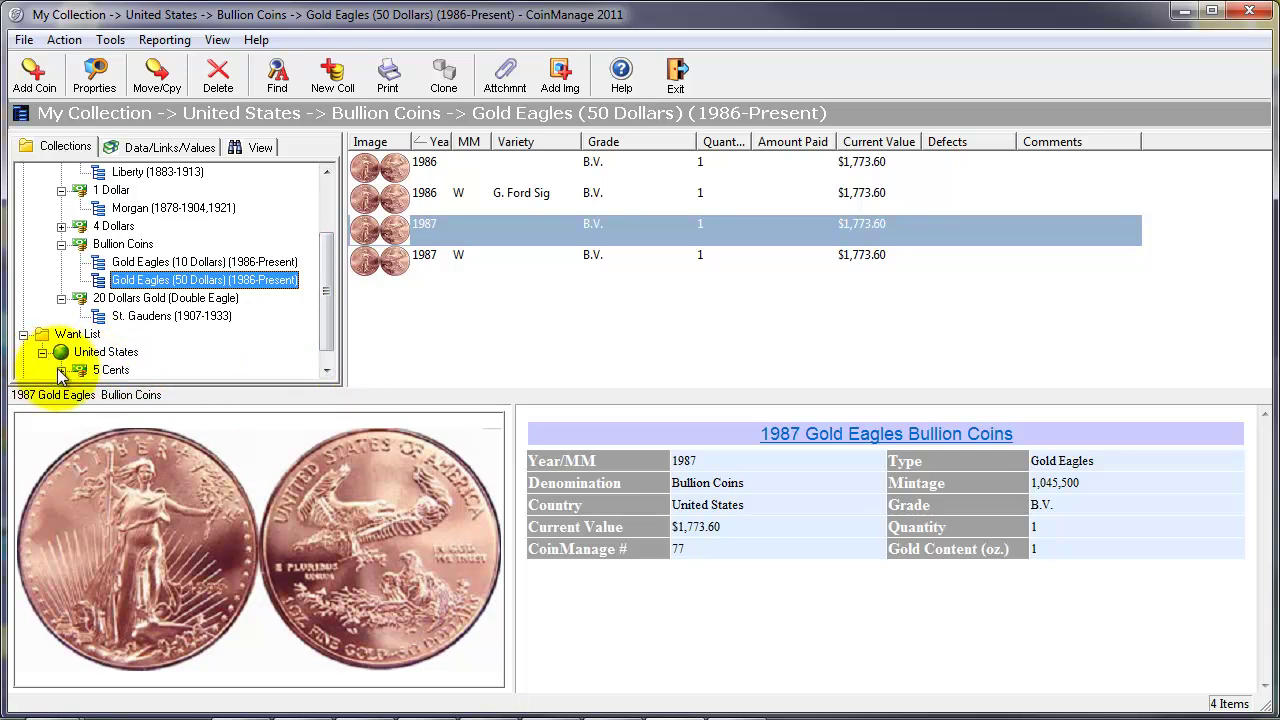
{"action": "left_click", "coordinate": [61, 370]}
{"action": "left_click", "coordinate": [150, 370]}
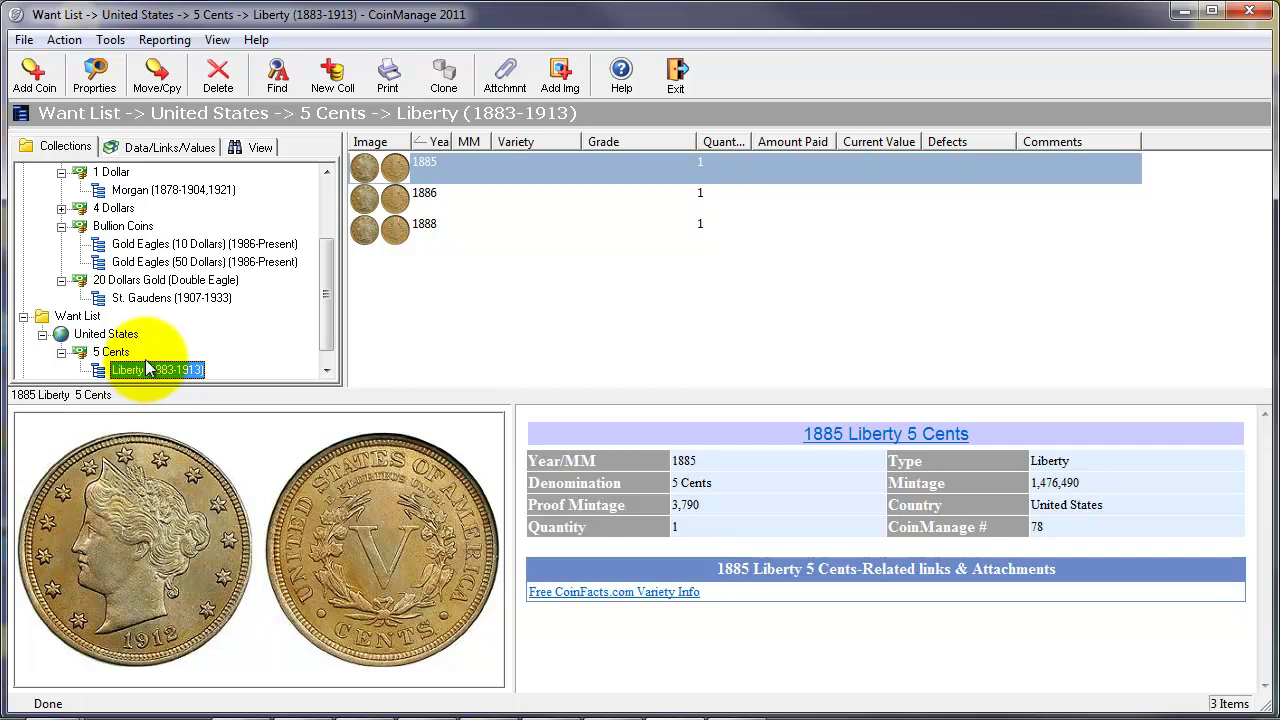
{"action": "left_click", "coordinate": [112, 38]}
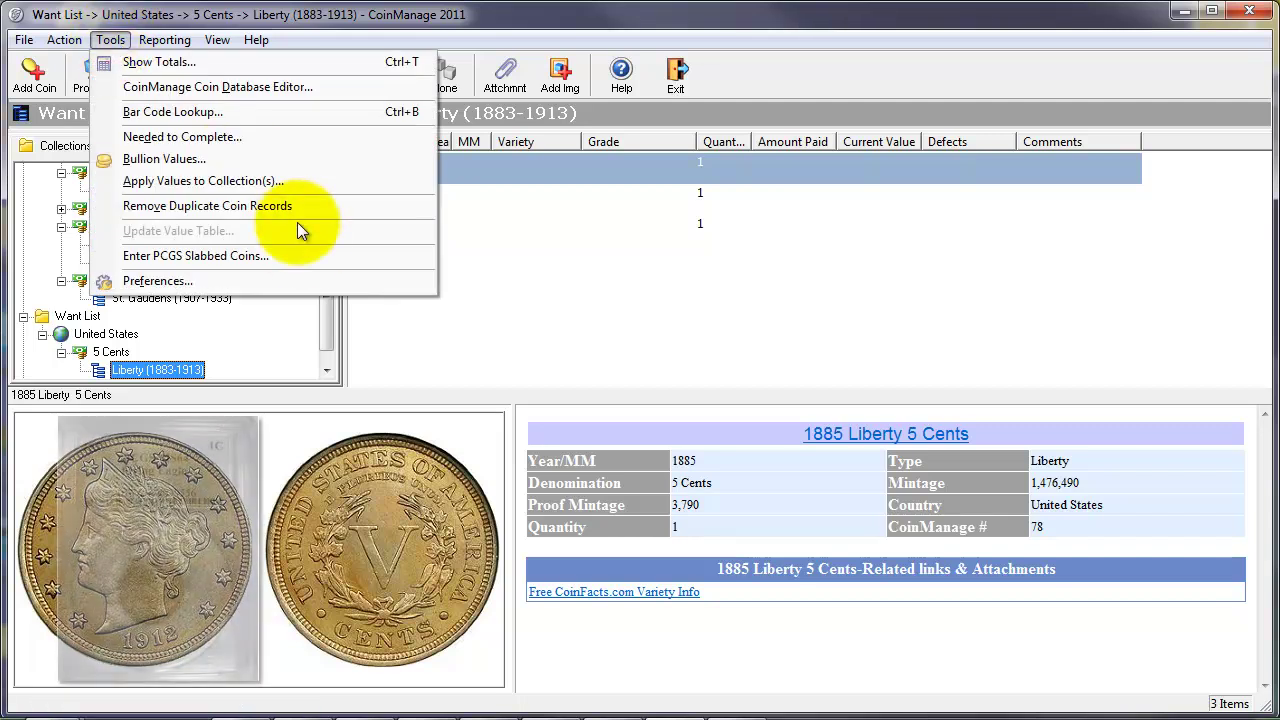
Enter the PCGS slab barcode and add the 1857 Flying Eagle cent, MS-64 at $1,450.00.
{"action": "left_click", "coordinate": [302, 256]}
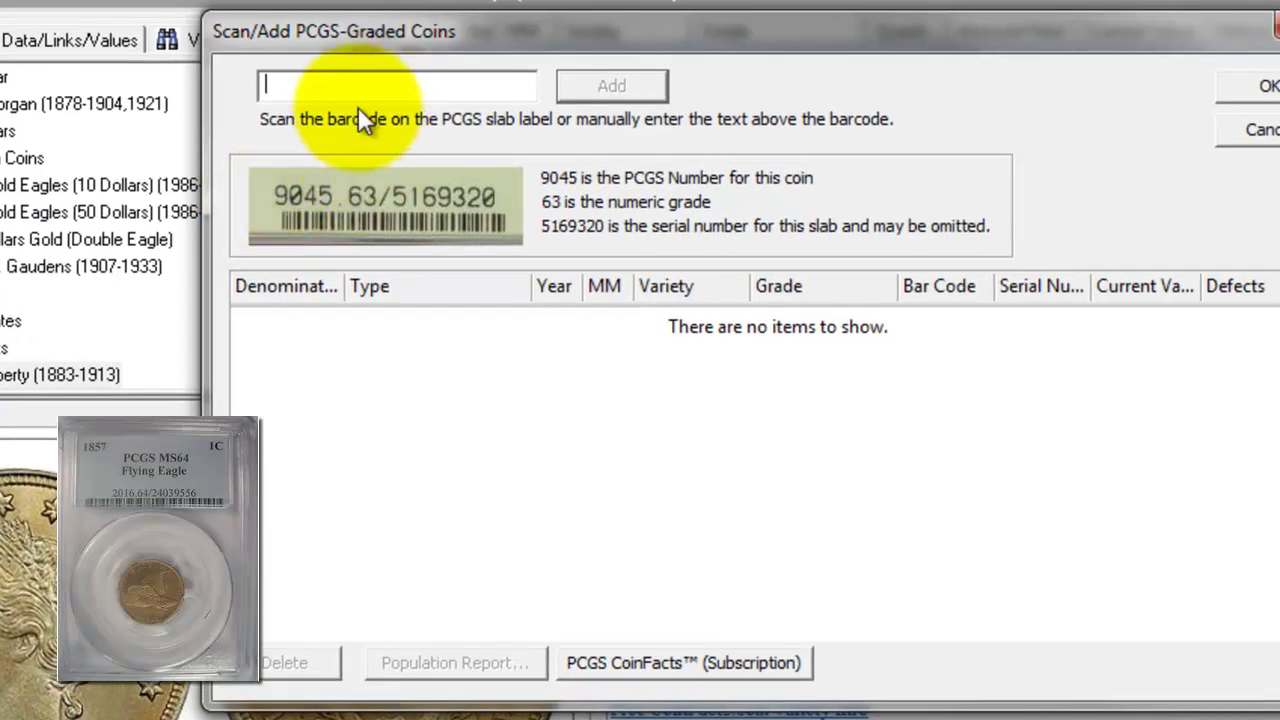
{"action": "type", "text": "2016"}
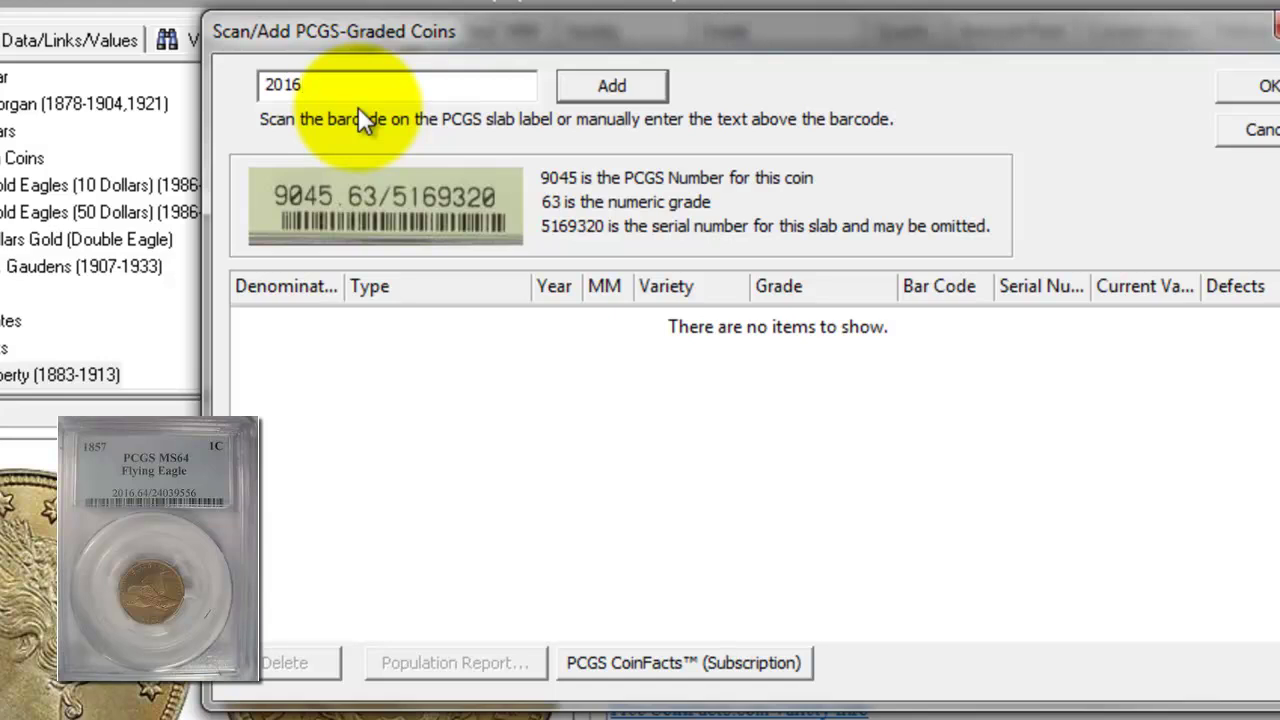
{"action": "type", "text": ".6"}
{"action": "type", "text": "4/24039556"}
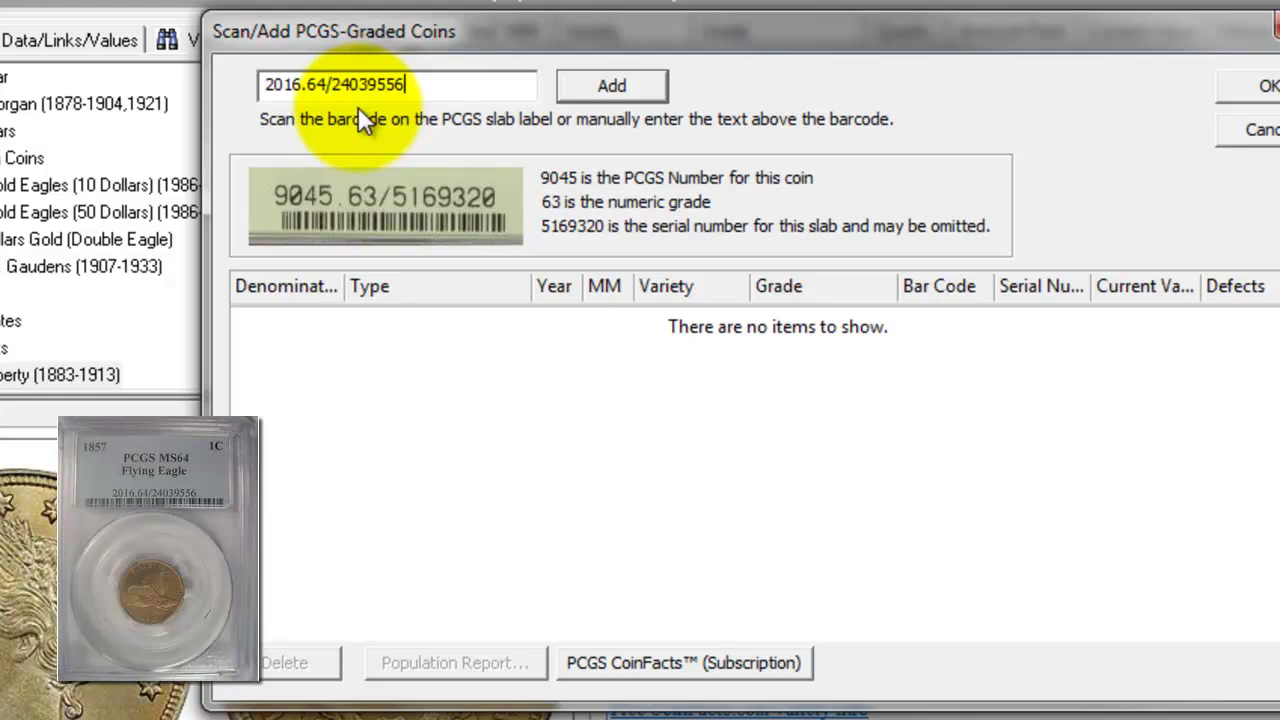
{"action": "left_click", "coordinate": [640, 86]}
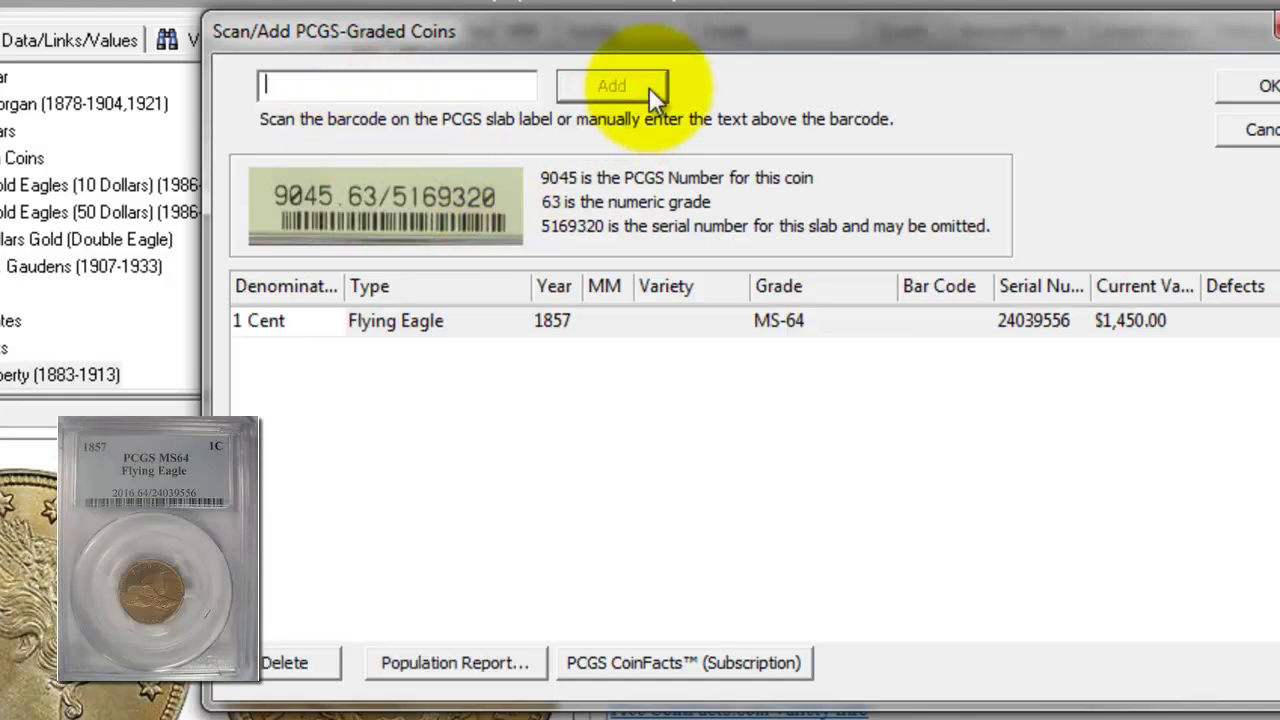
{"action": "left_click", "coordinate": [553, 330]}
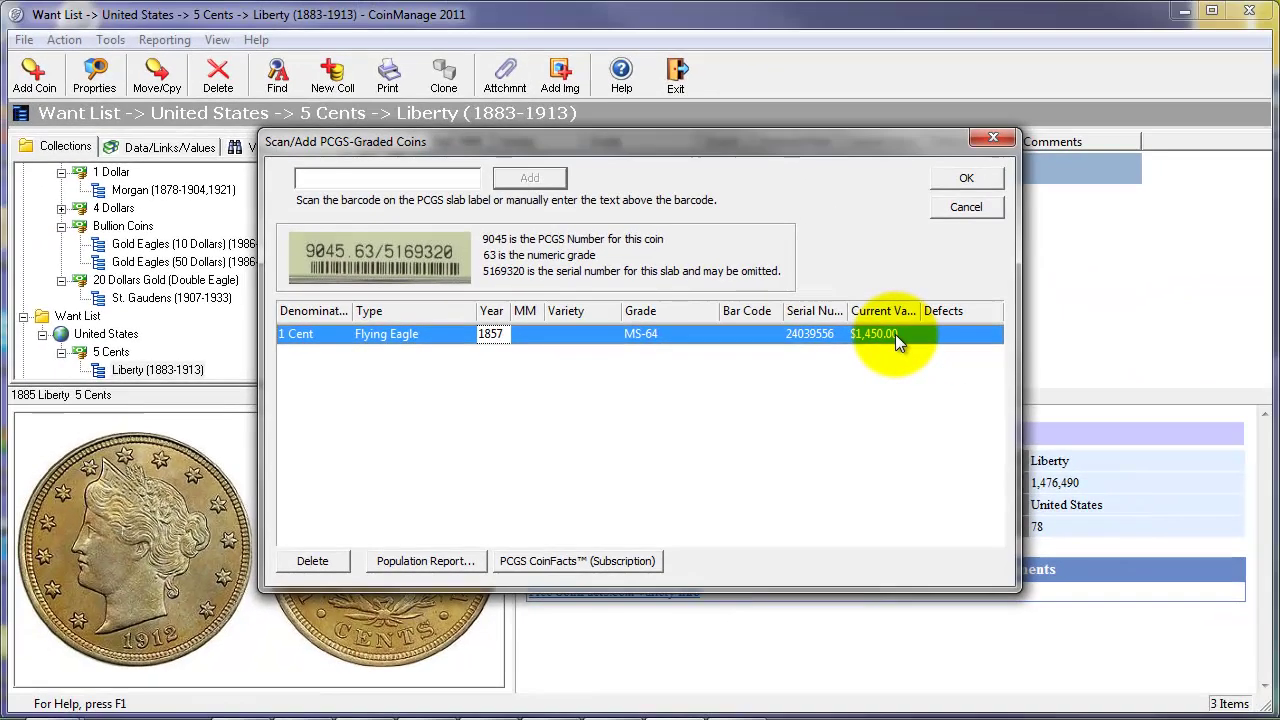
{"action": "left_click", "coordinate": [942, 179]}
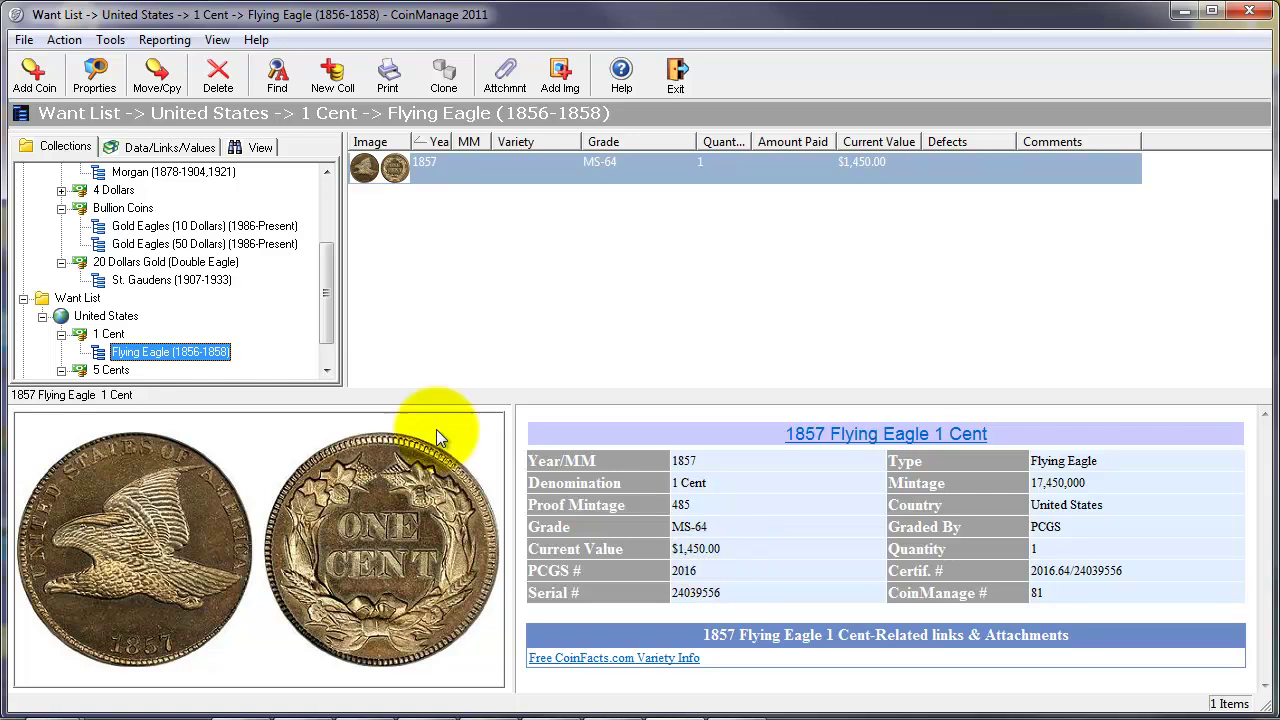
{"action": "left_click_drag", "start_coordinate": [325, 283], "coordinate": [334, 226]}
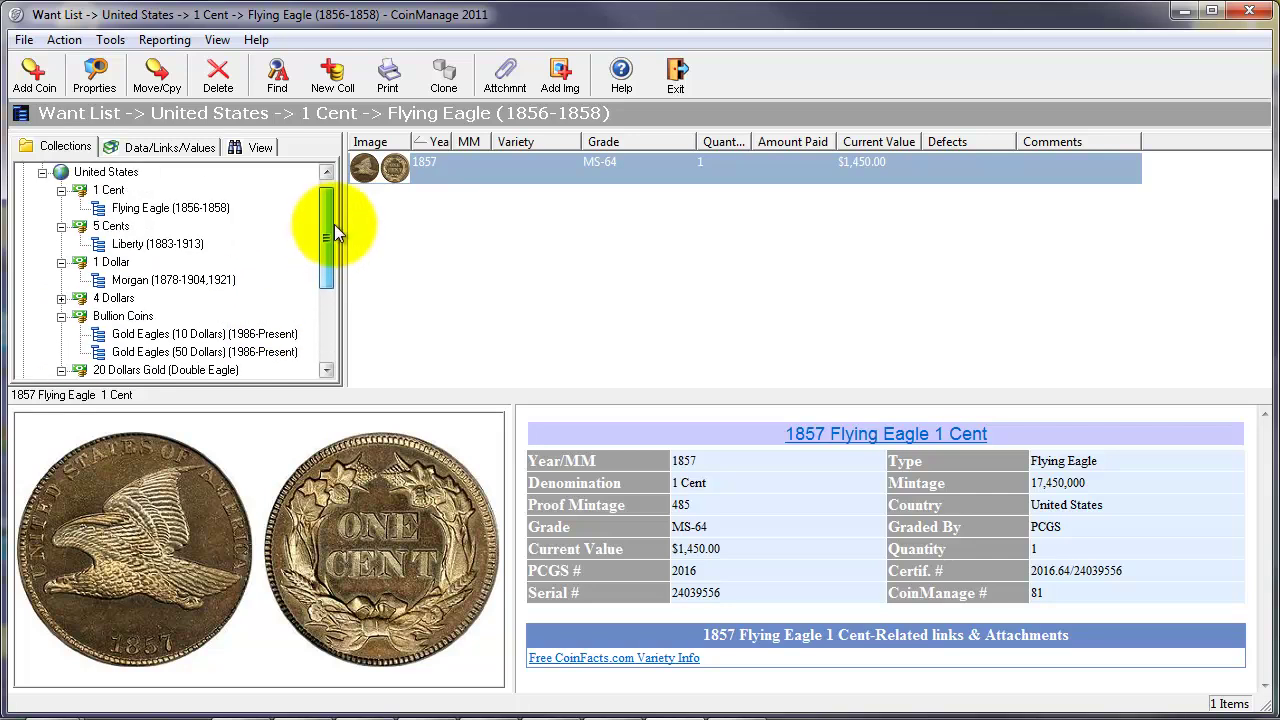
Show the Morgan (1878-1904,1921) dollars and call up actions for the 1878 8 tail feathers coin.
{"action": "left_click", "coordinate": [166, 282]}
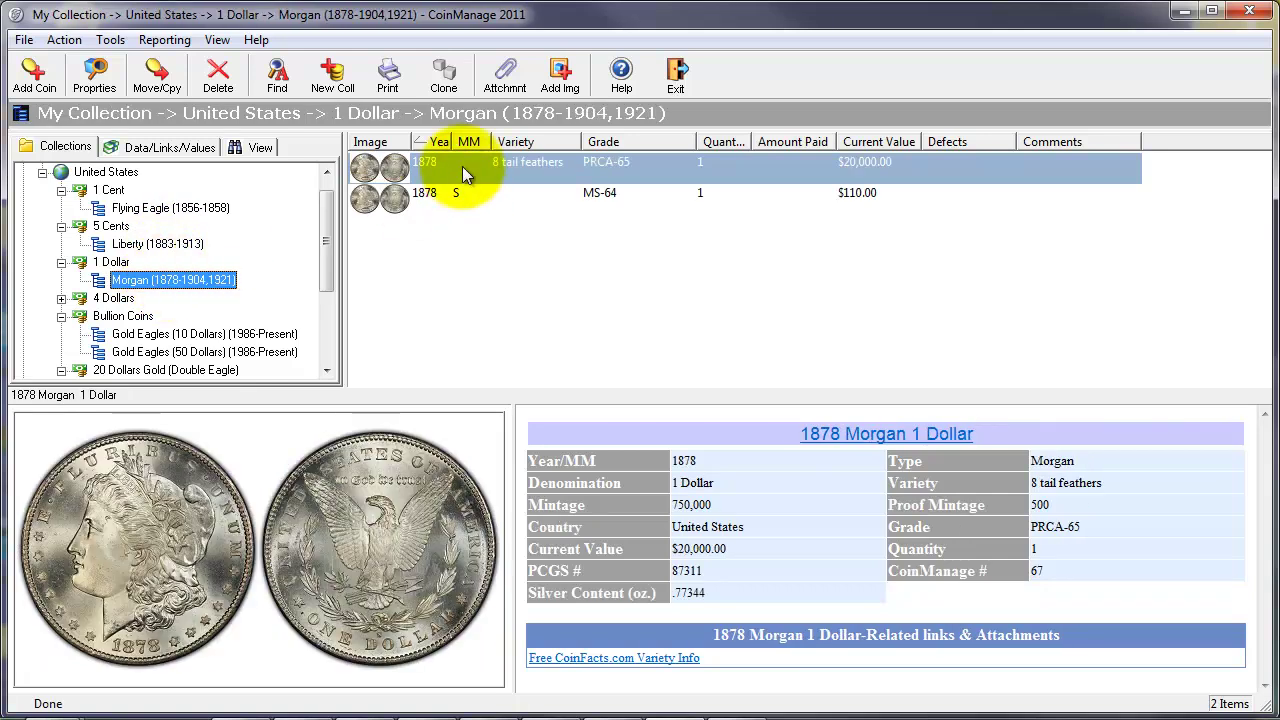
{"action": "right_click", "coordinate": [462, 166]}
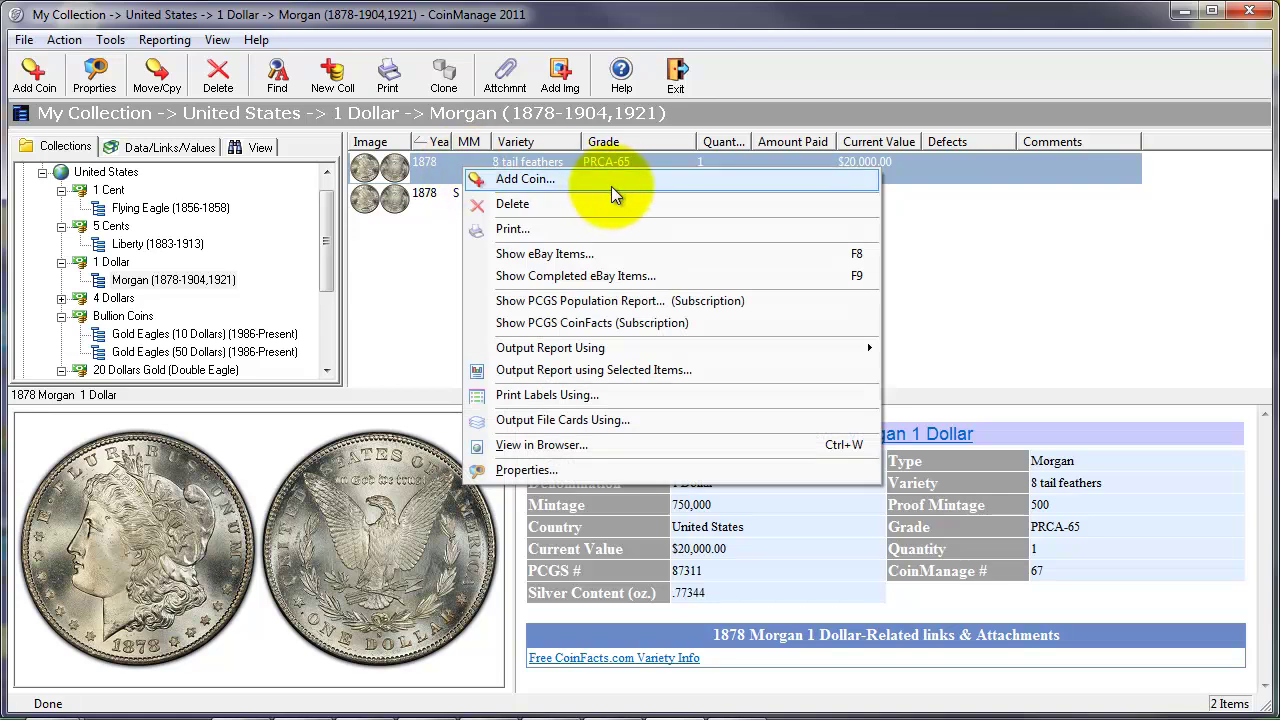
Open the 1878 8TF Morgan dollar's PCGS CoinFacts page and reposition the browser window.
{"action": "left_click", "coordinate": [705, 322]}
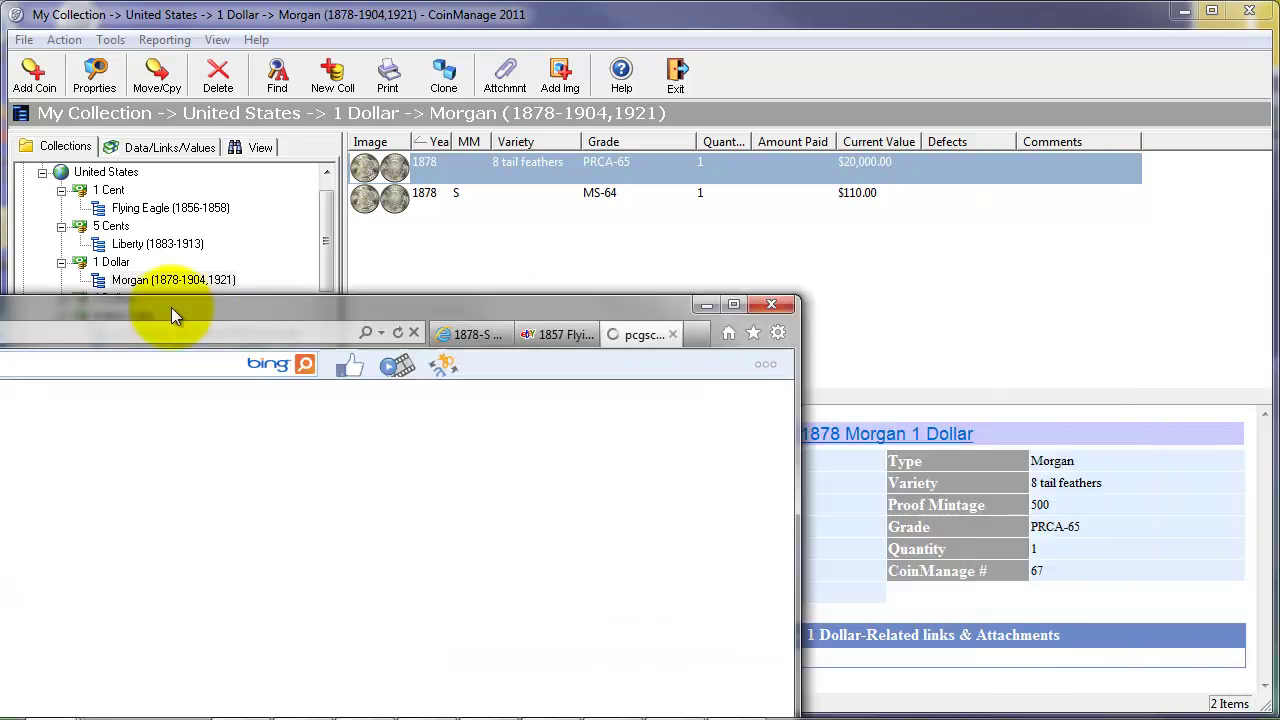
{"action": "left_click_drag", "start_coordinate": [175, 307], "coordinate": [803, 57]}
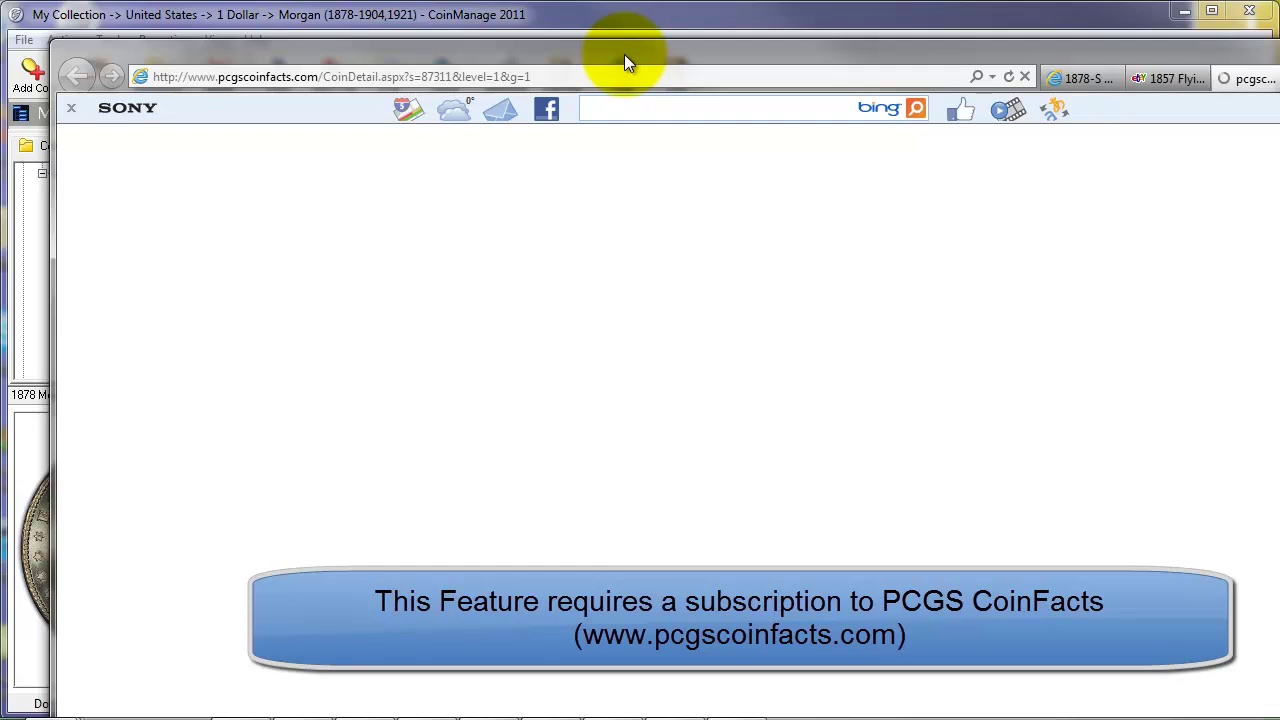
{"action": "left_click_drag", "start_coordinate": [625, 54], "coordinate": [771, 42]}
Scroll through the price guide, population report and auction records, then close the browser.
{"action": "scroll", "coordinate": [486, 386], "scroll_direction": "down", "scroll_amount": 4}
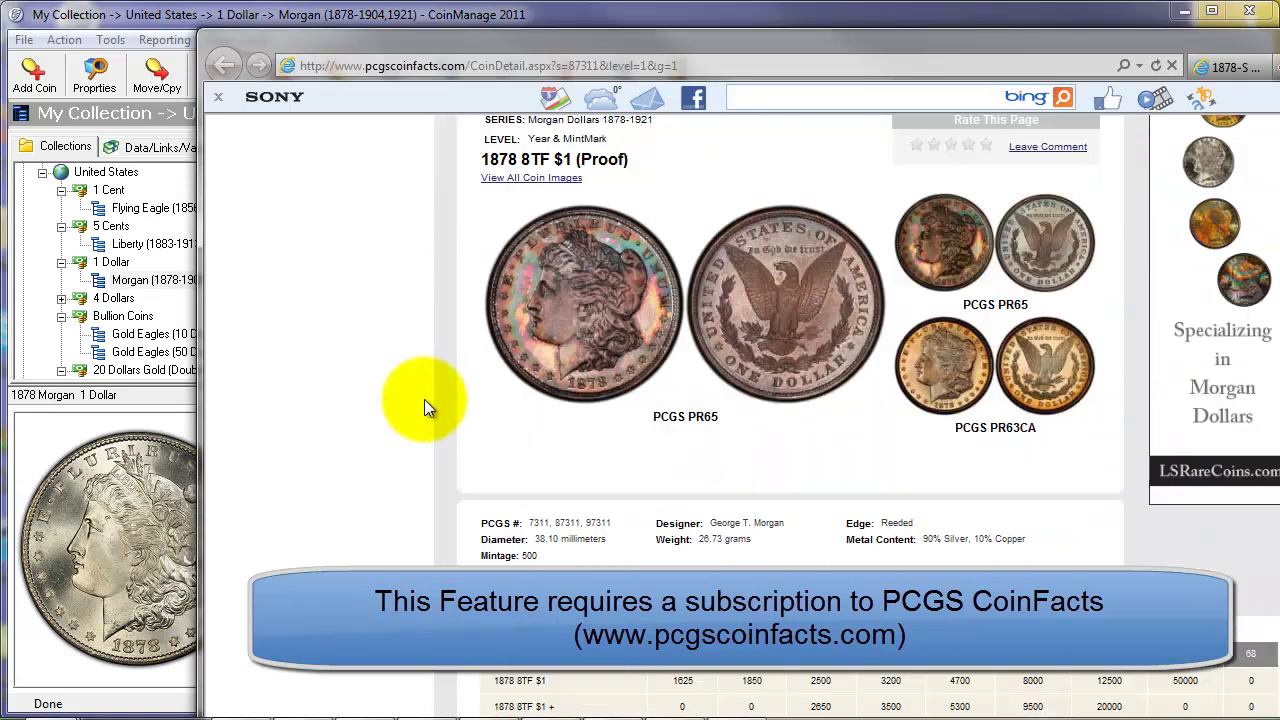
{"action": "scroll", "coordinate": [424, 400], "scroll_direction": "down", "scroll_amount": 5}
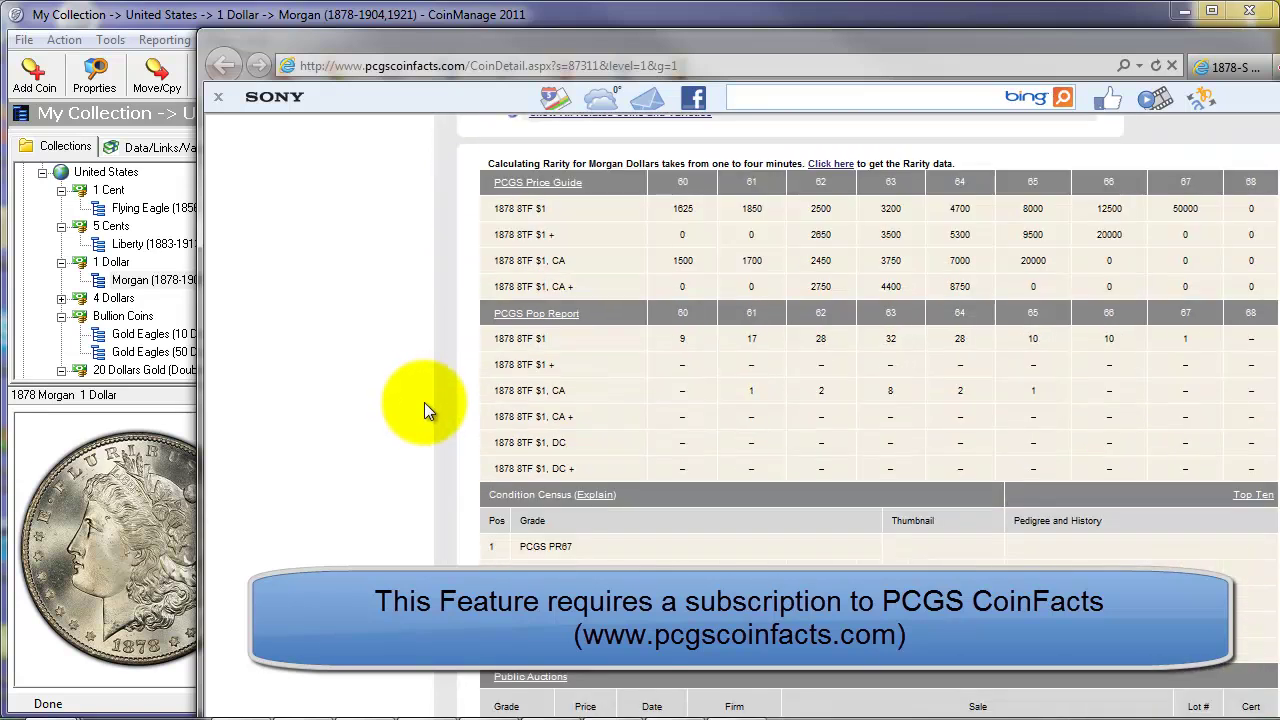
{"action": "scroll", "coordinate": [424, 402], "scroll_direction": "down", "scroll_amount": 2}
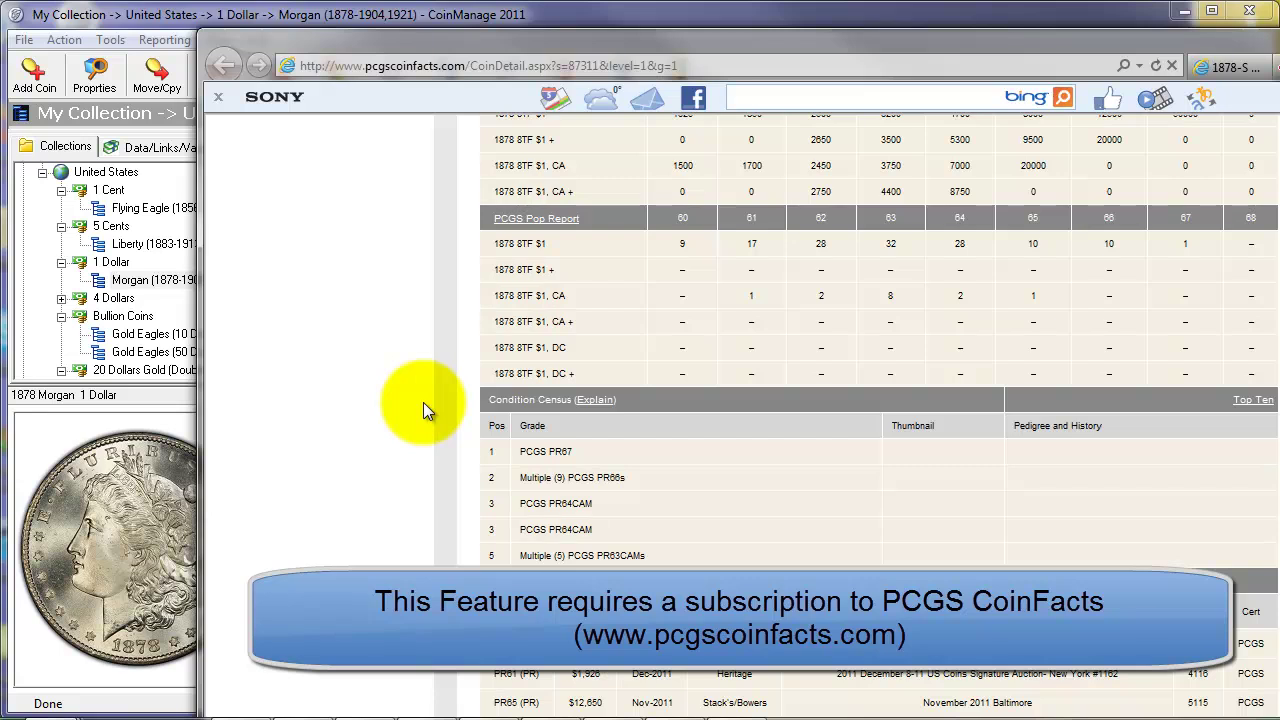
{"action": "scroll", "coordinate": [423, 402], "scroll_direction": "down", "scroll_amount": 4}
{"action": "scroll", "coordinate": [423, 402], "scroll_direction": "down", "scroll_amount": 2}
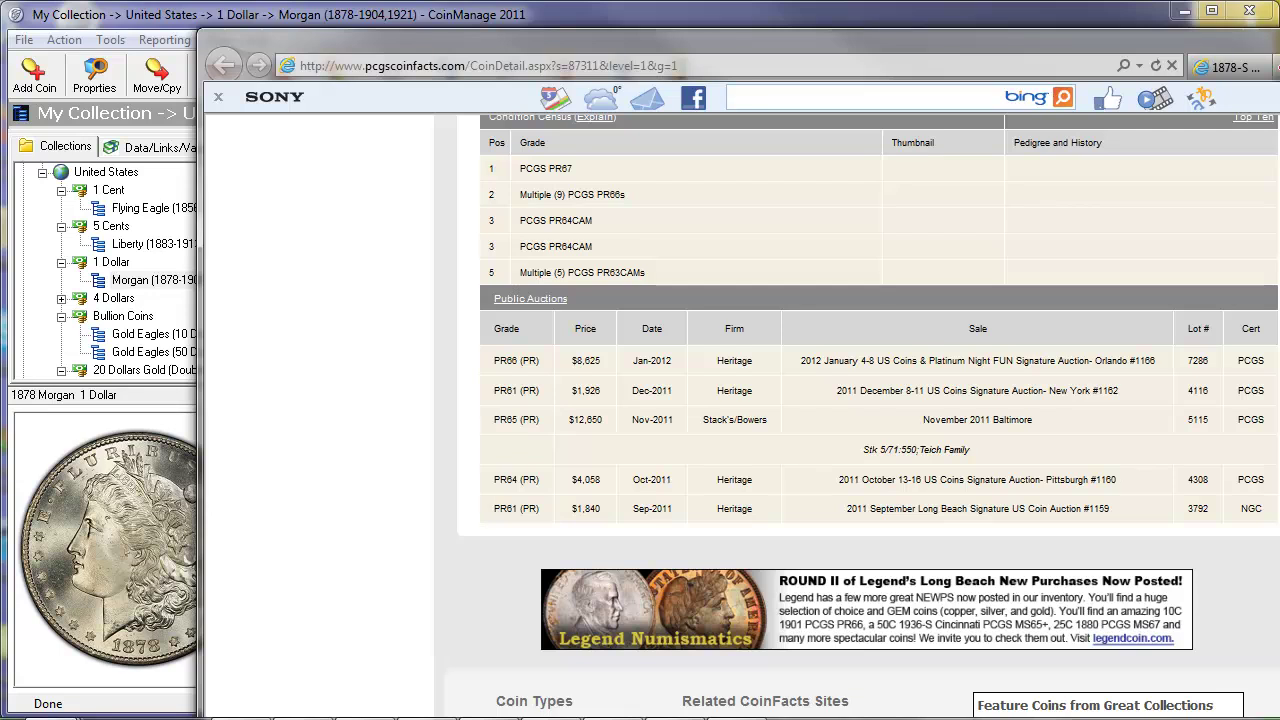
{"action": "key", "text": "alt+F4"}
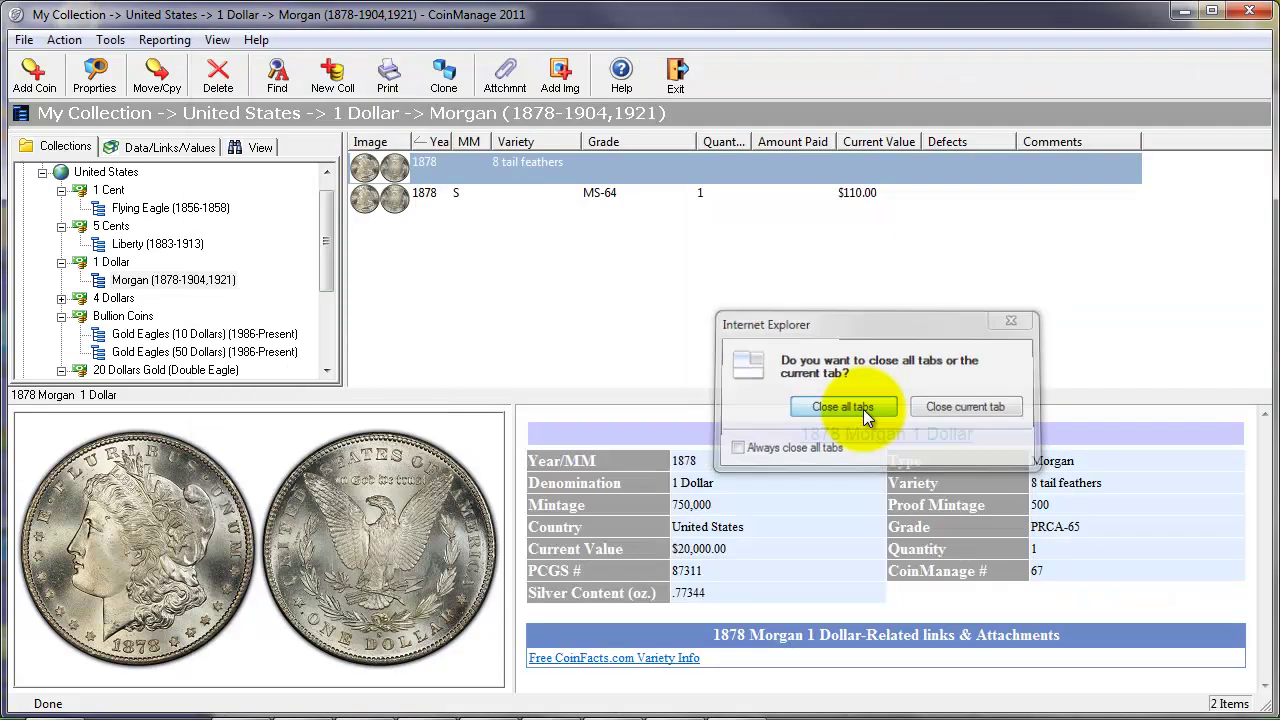
Close all browser tabs and browse PCGS-March2012 1 Cent values: Wreath, Draped Bust, Coronet.
{"action": "left_click", "coordinate": [862, 410]}
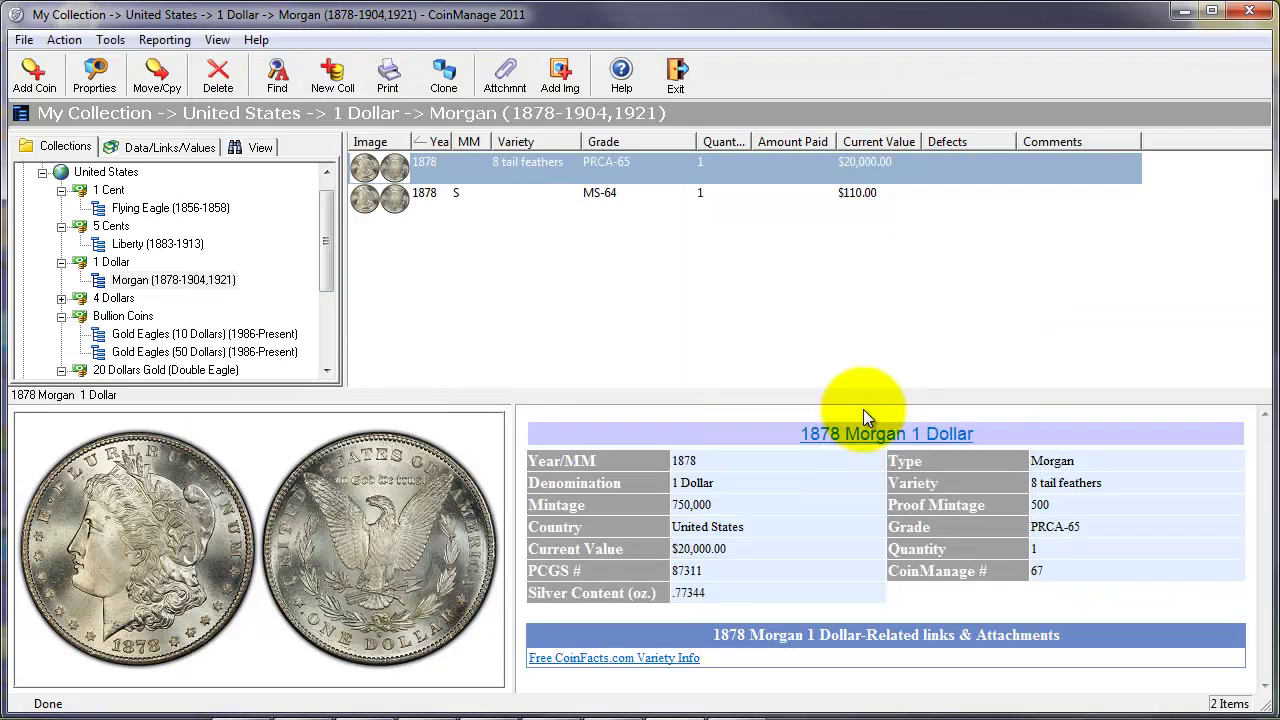
{"action": "left_click", "coordinate": [149, 146]}
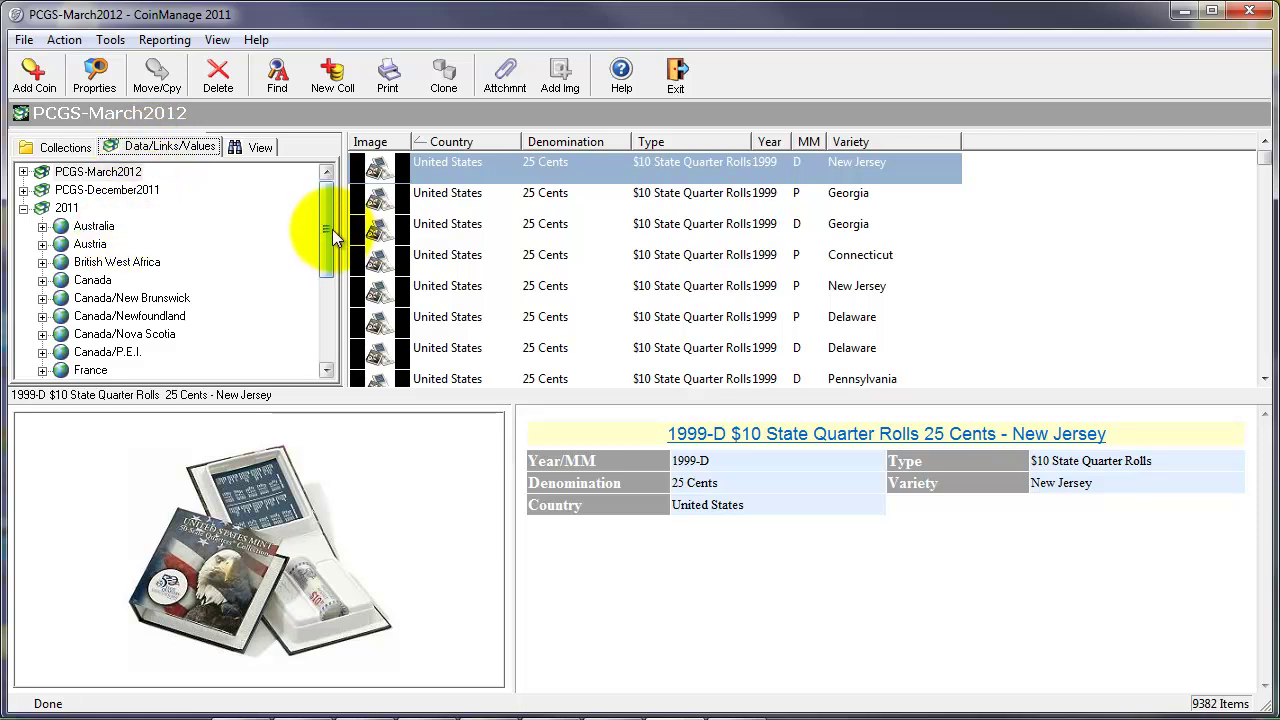
{"action": "left_click_drag", "start_coordinate": [332, 229], "coordinate": [314, 189]}
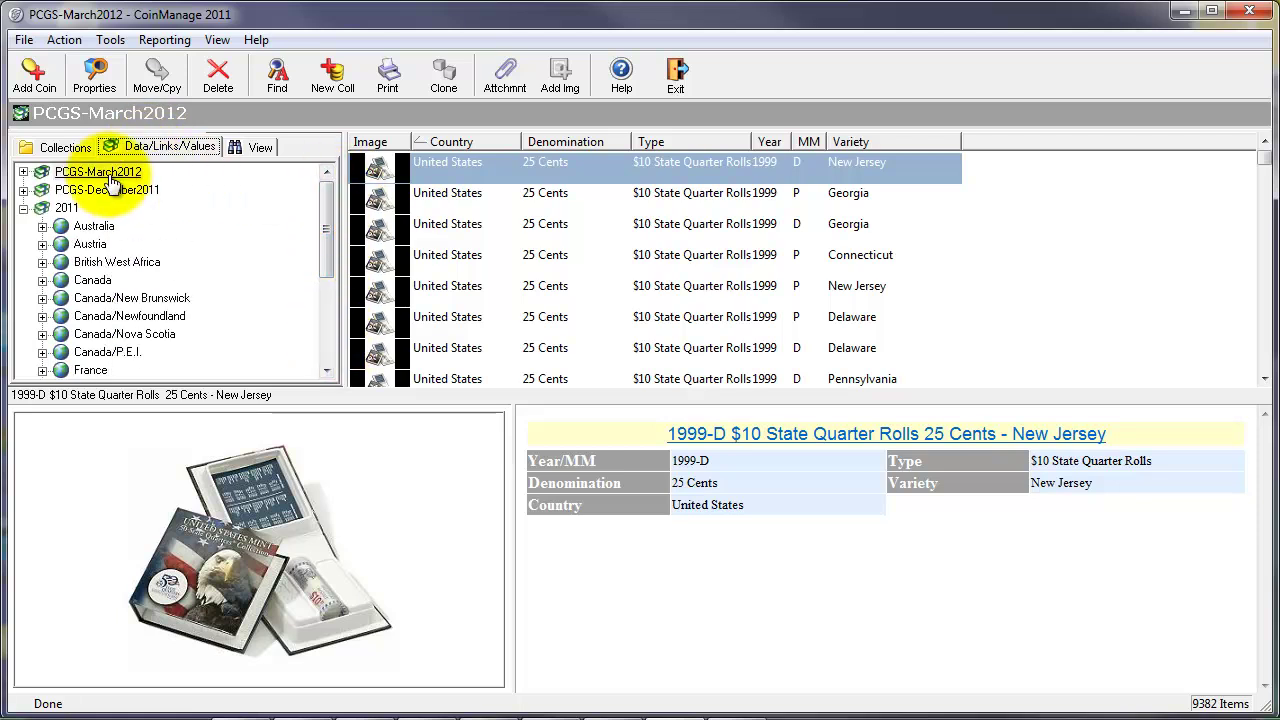
{"action": "left_click", "coordinate": [22, 171]}
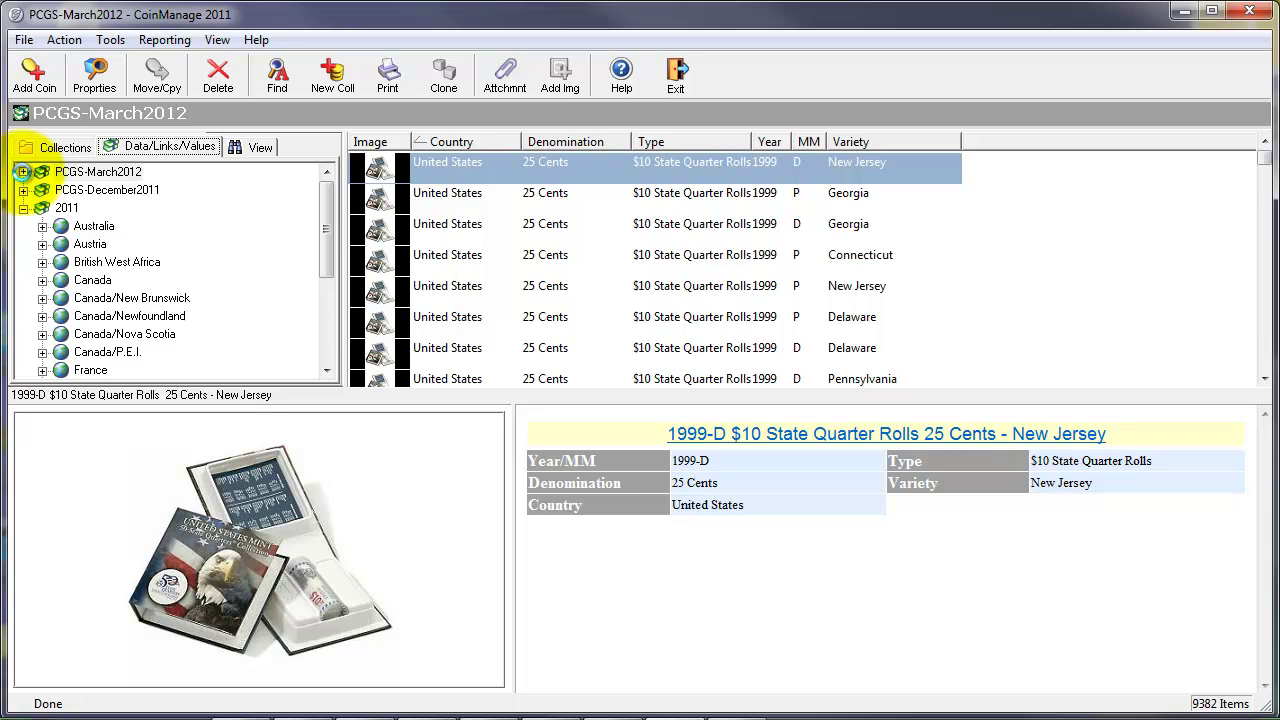
{"action": "left_click", "coordinate": [42, 189]}
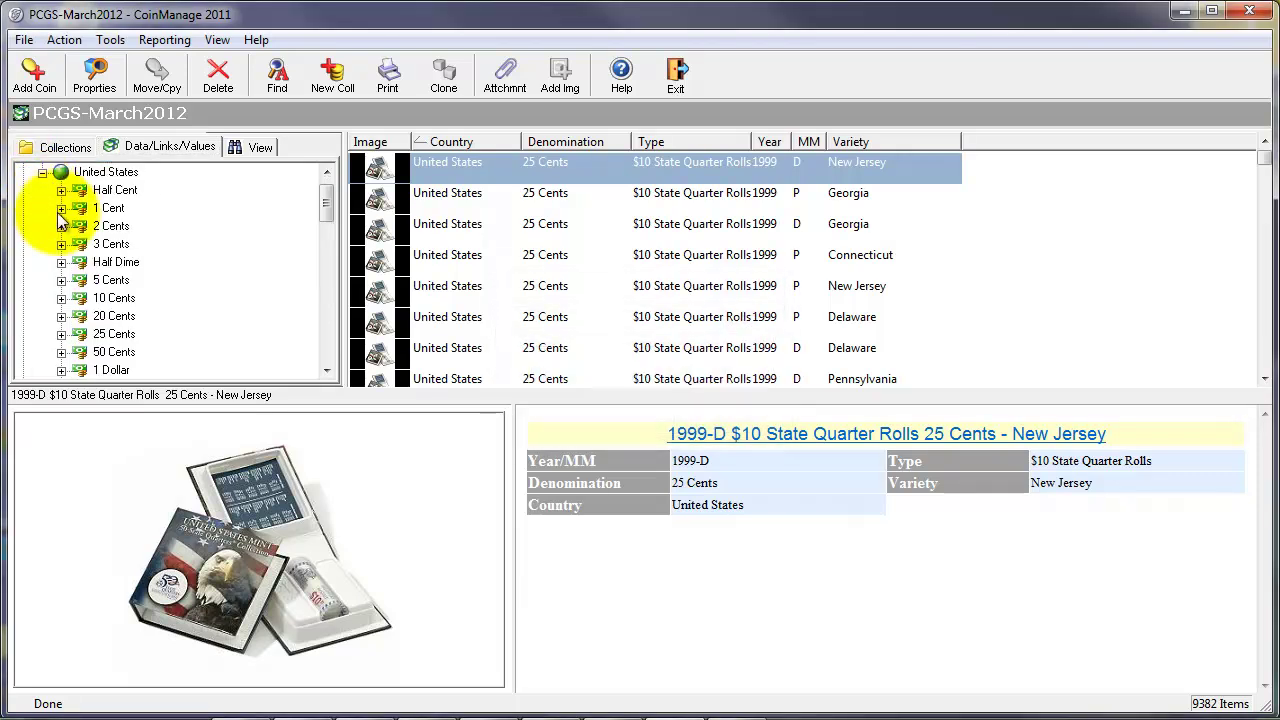
{"action": "left_click", "coordinate": [61, 208]}
{"action": "left_click", "coordinate": [128, 226]}
{"action": "left_click", "coordinate": [139, 263]}
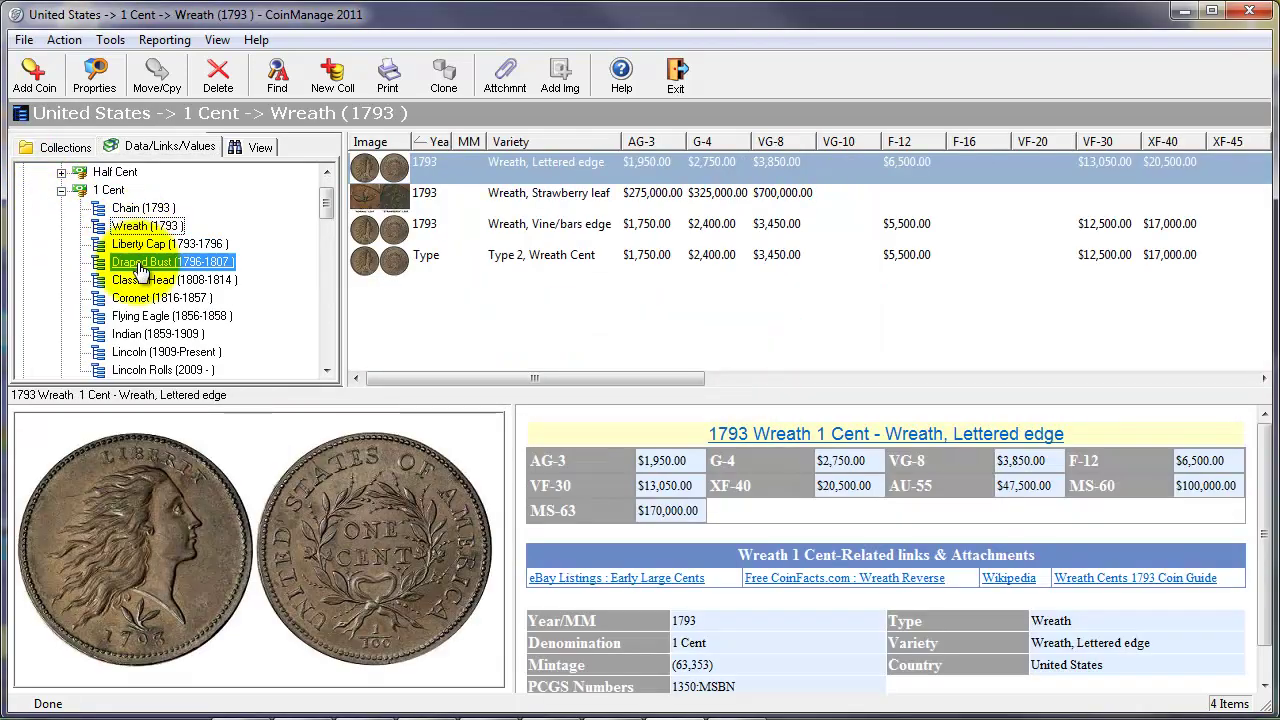
{"action": "left_click", "coordinate": [160, 297]}
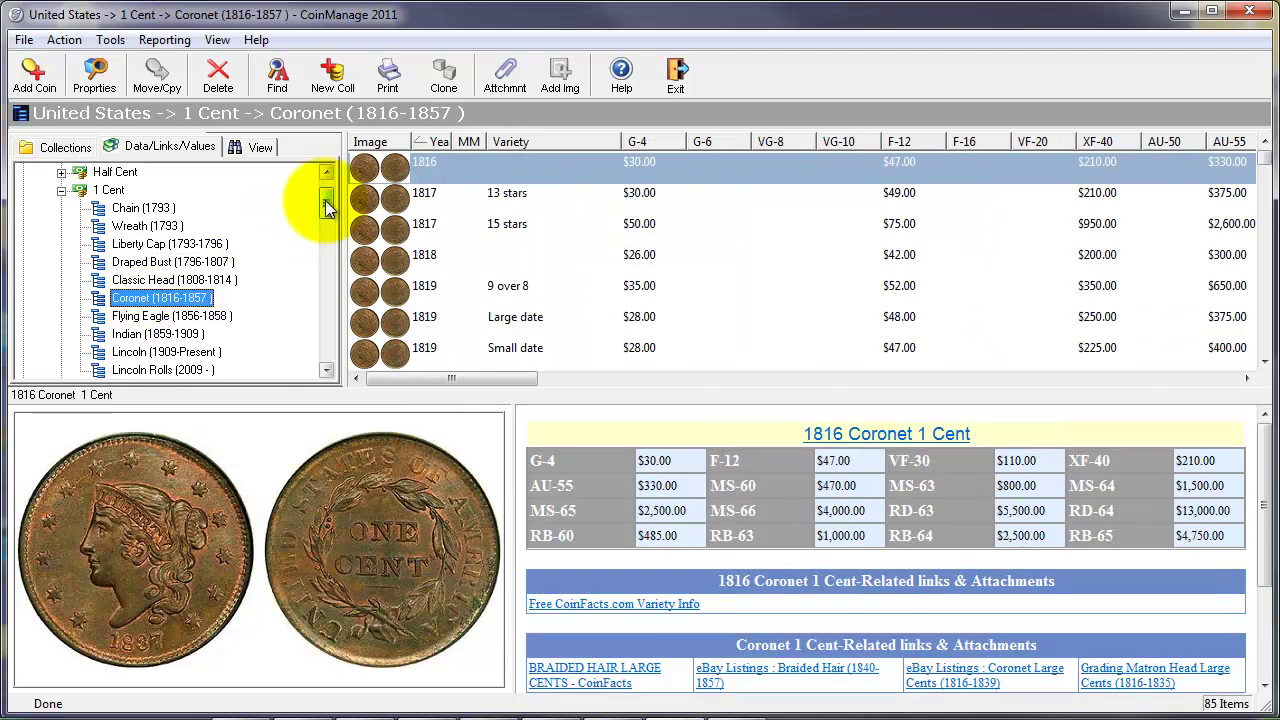
Show the United States 1 Dollar Trade Dollars (1873-1885) price values.
{"action": "left_click_drag", "start_coordinate": [325, 200], "coordinate": [332, 350]}
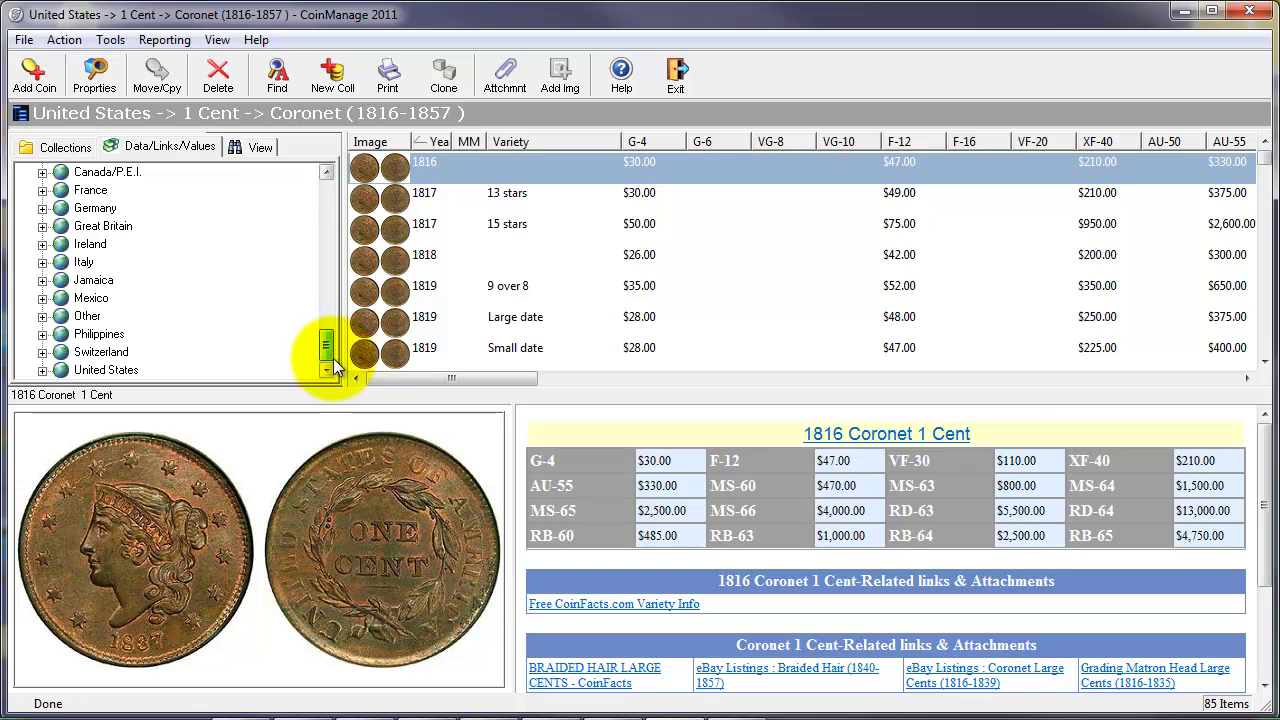
{"action": "left_click", "coordinate": [42, 370]}
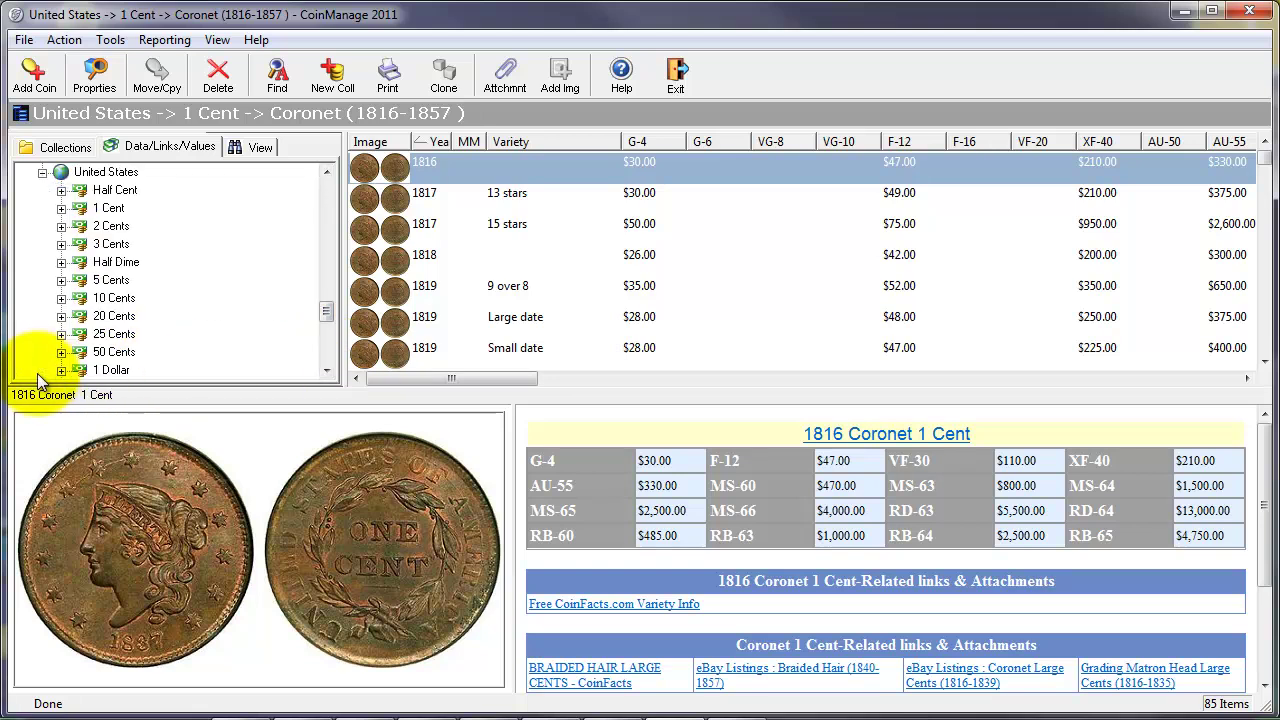
{"action": "left_click", "coordinate": [61, 369]}
{"action": "left_click", "coordinate": [125, 281]}
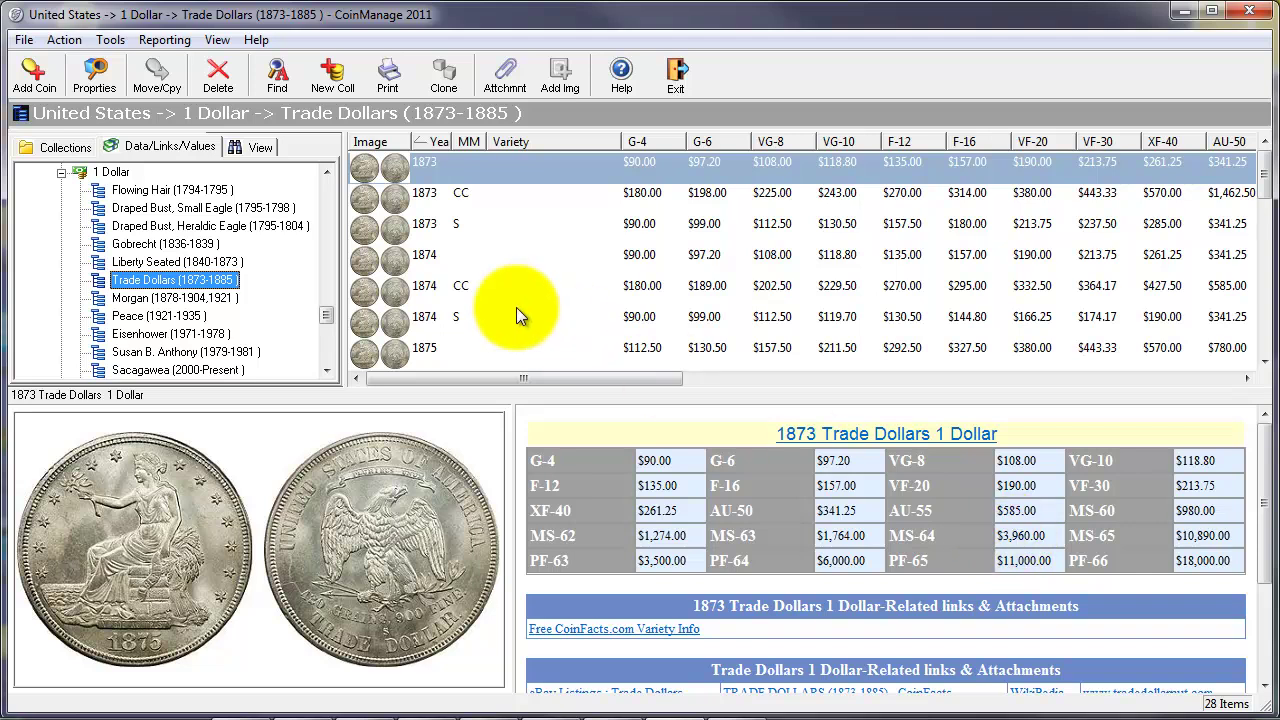
In the View tab, browse the S and W mint mark lists, then the empty PCGS grading list.
{"action": "left_click", "coordinate": [262, 148]}
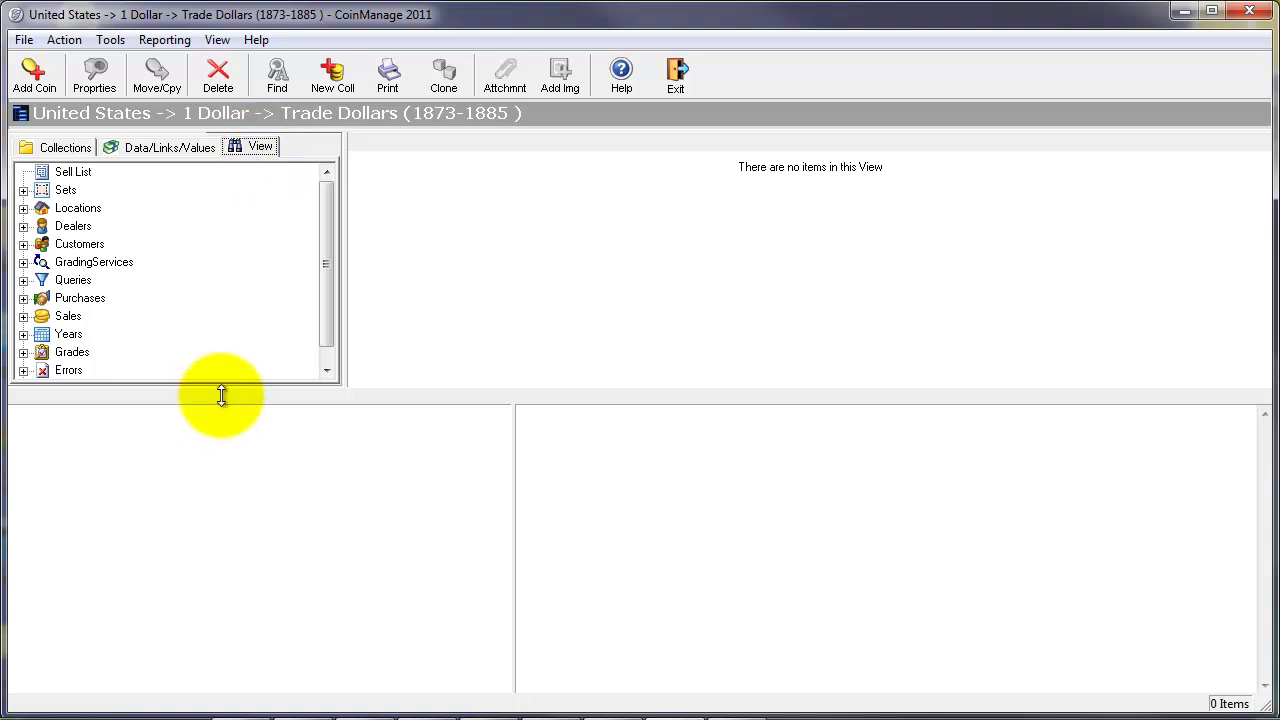
{"action": "left_click_drag", "start_coordinate": [220, 394], "coordinate": [230, 515]}
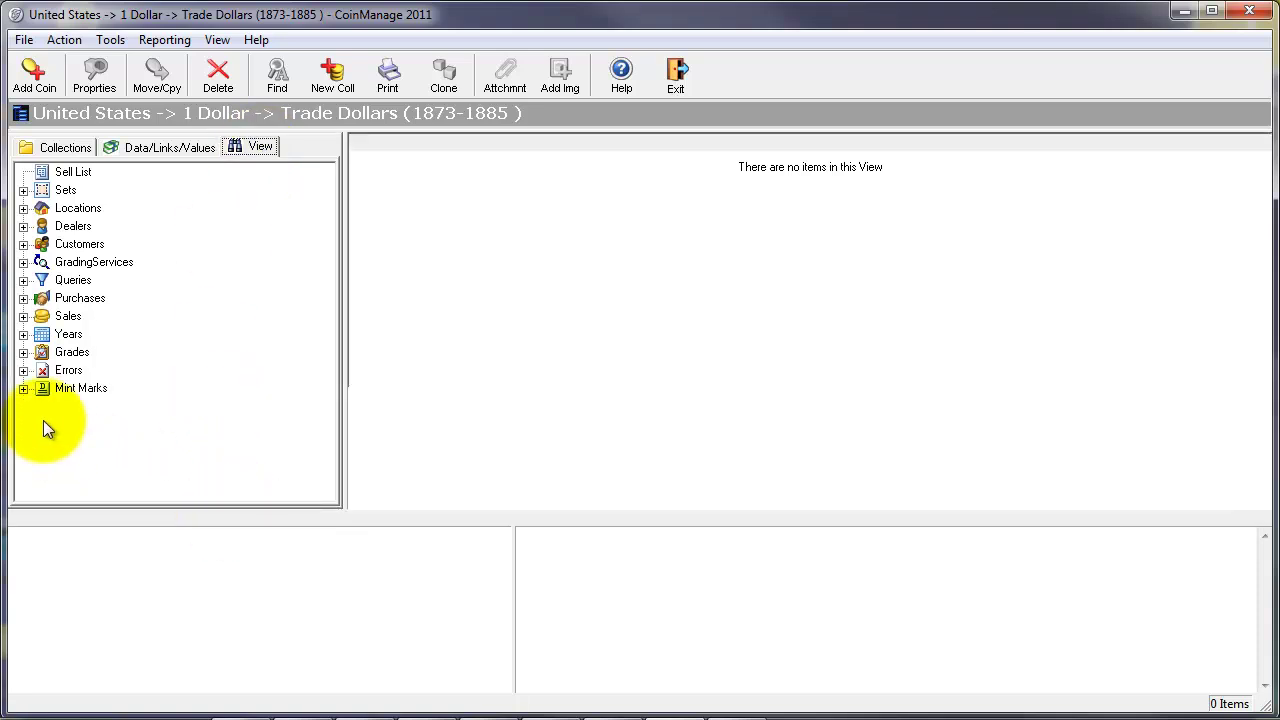
{"action": "left_click", "coordinate": [23, 389]}
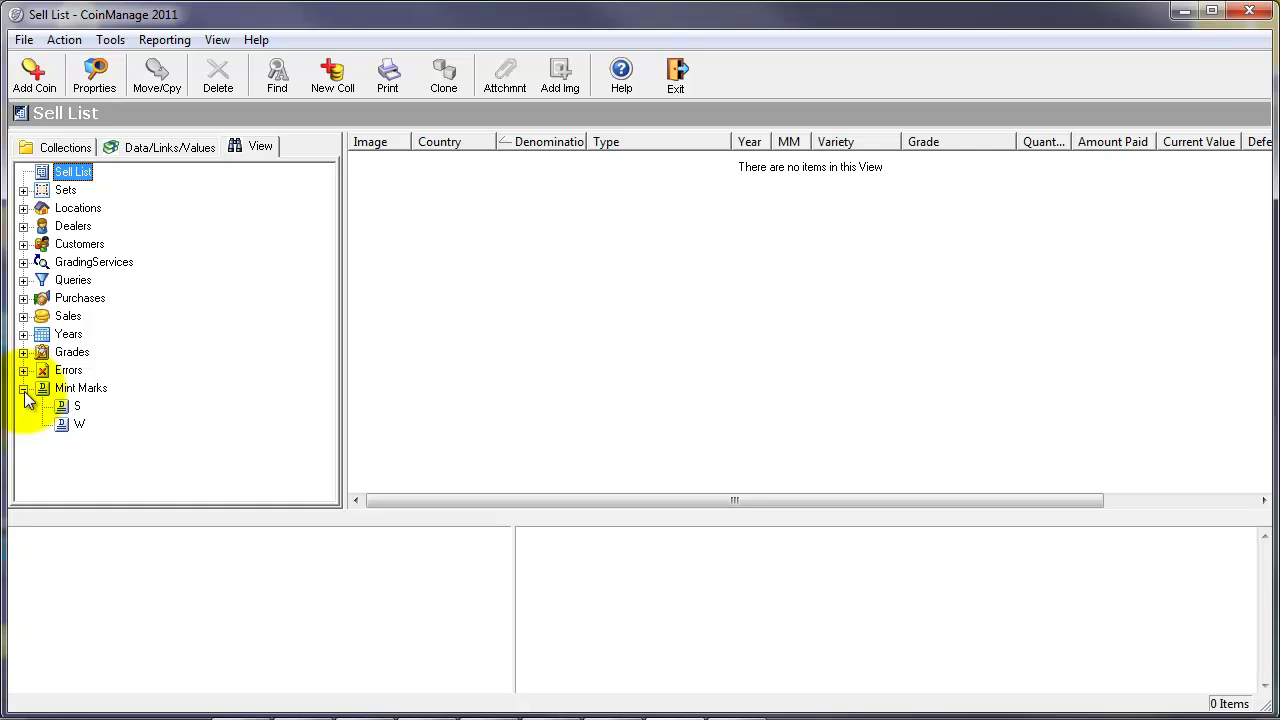
{"action": "left_click", "coordinate": [78, 408]}
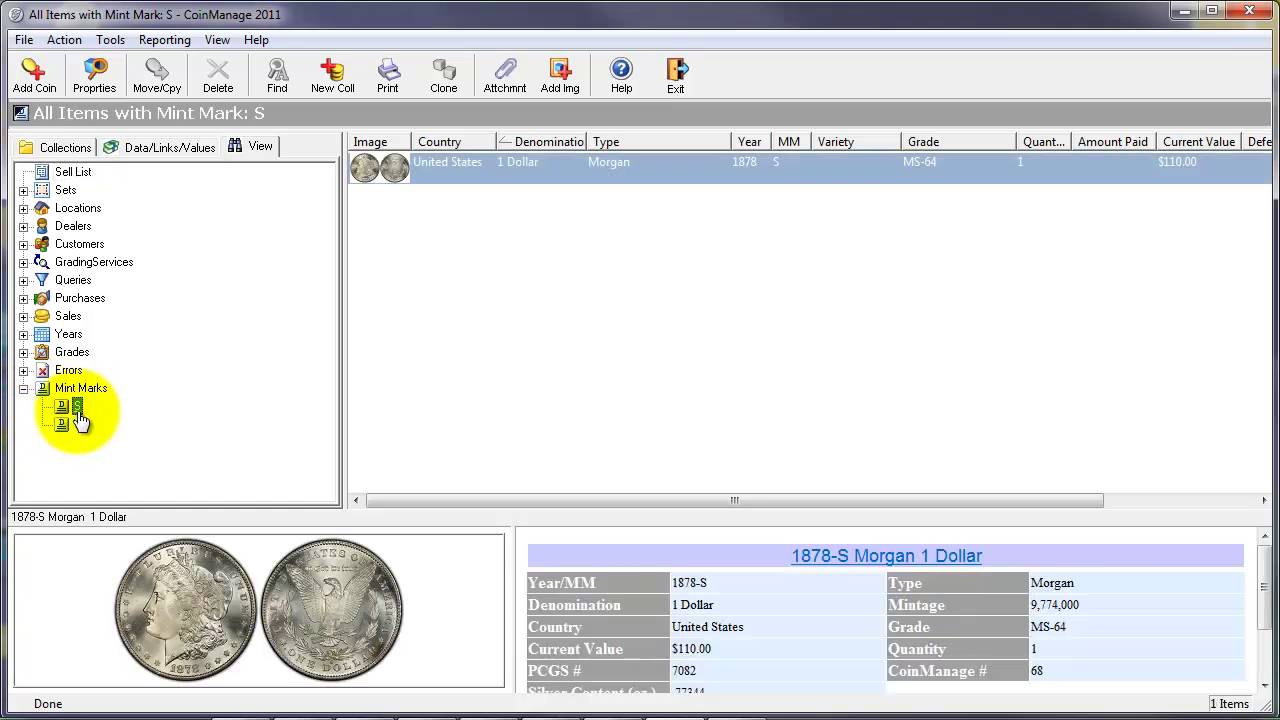
{"action": "left_click", "coordinate": [77, 424]}
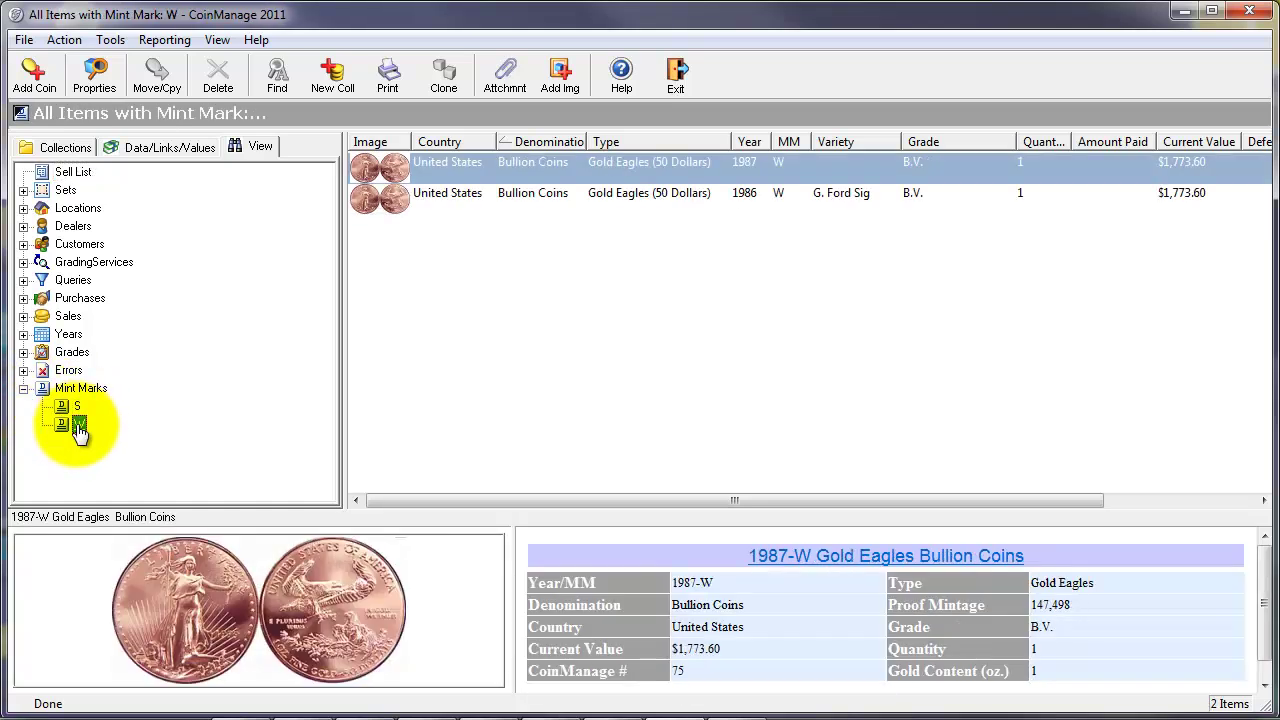
{"action": "left_click", "coordinate": [23, 262]}
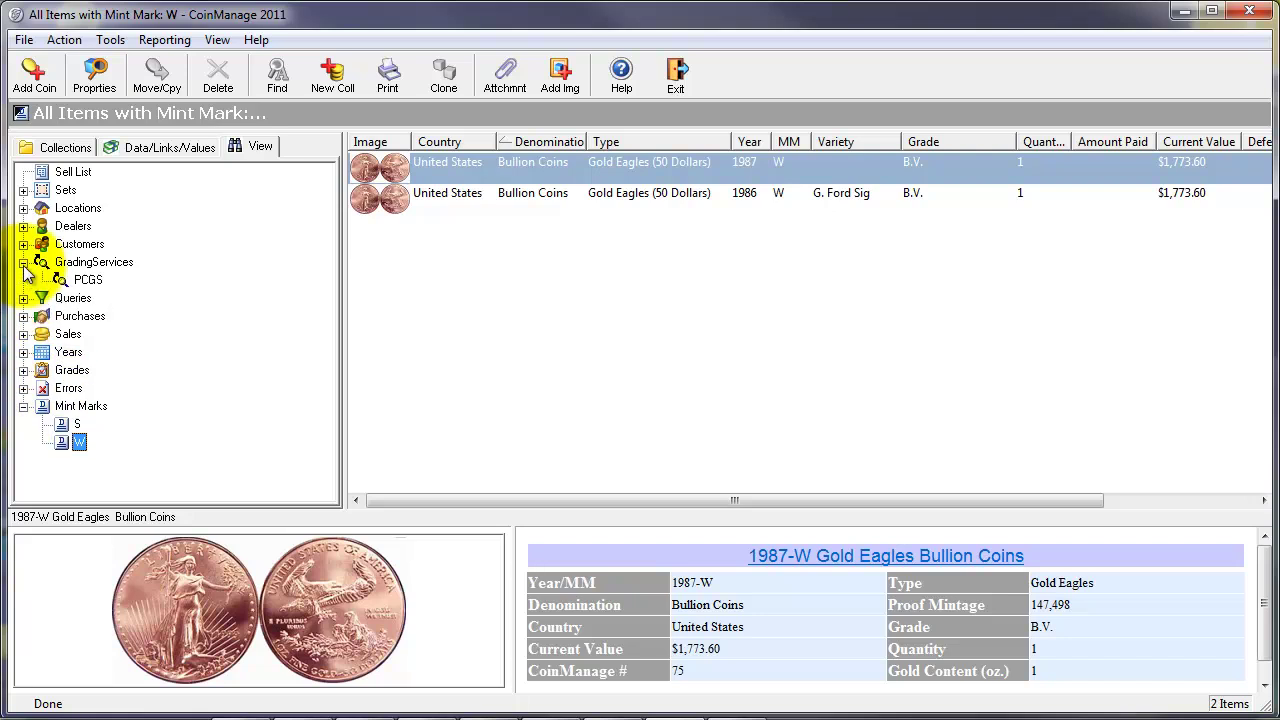
{"action": "left_click", "coordinate": [88, 281]}
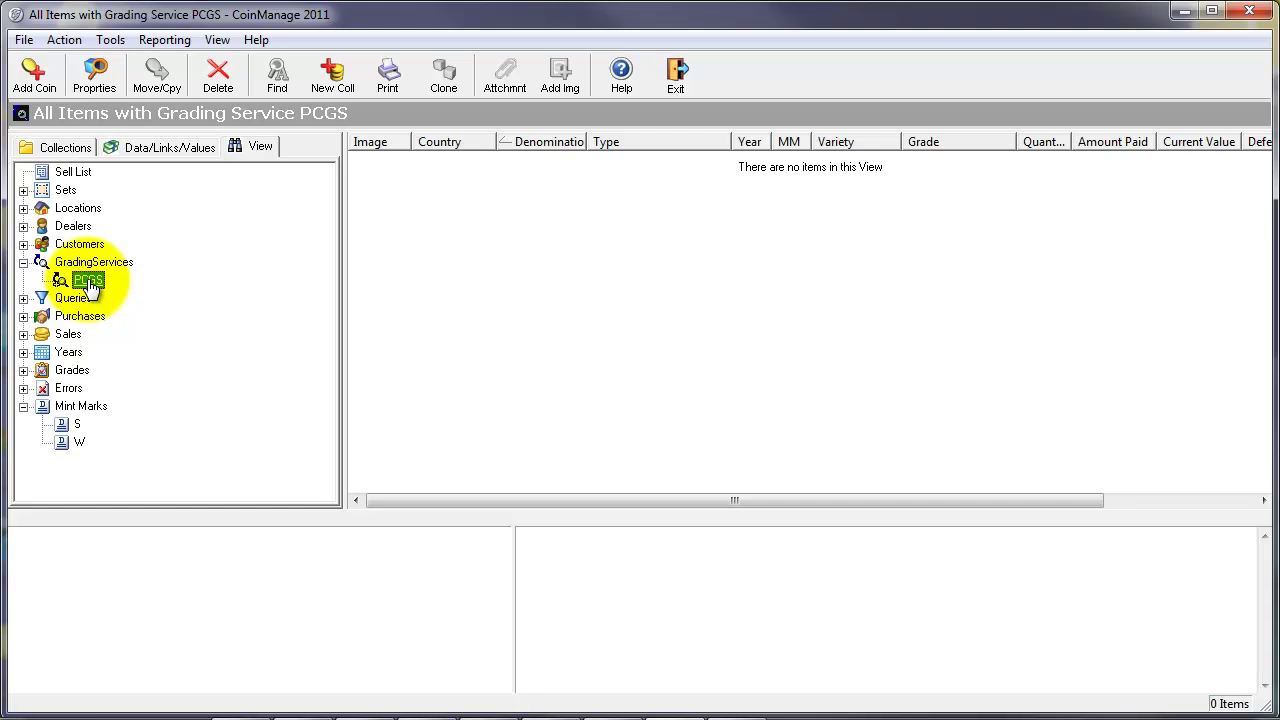
Start a new coin and choose the United States 1 Cent Lincoln (1909-Present) type.
{"action": "left_click", "coordinate": [33, 86]}
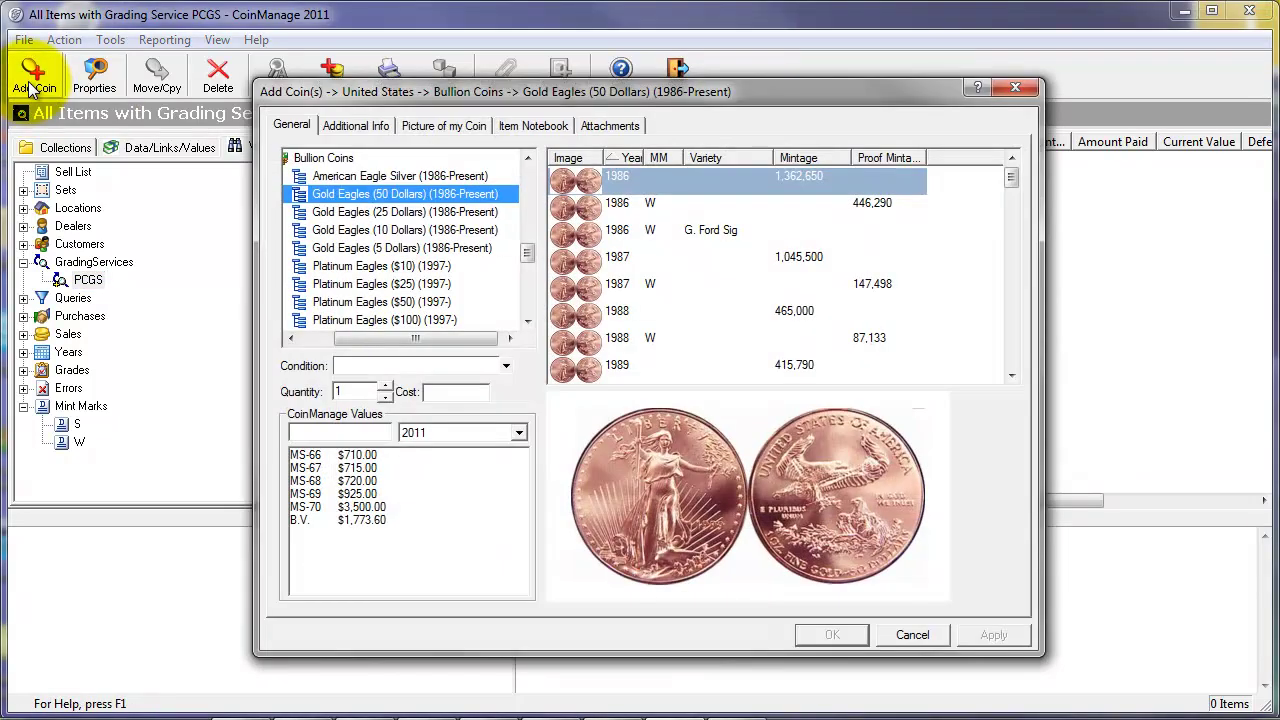
{"action": "left_click_drag", "start_coordinate": [415, 338], "coordinate": [383, 336]}
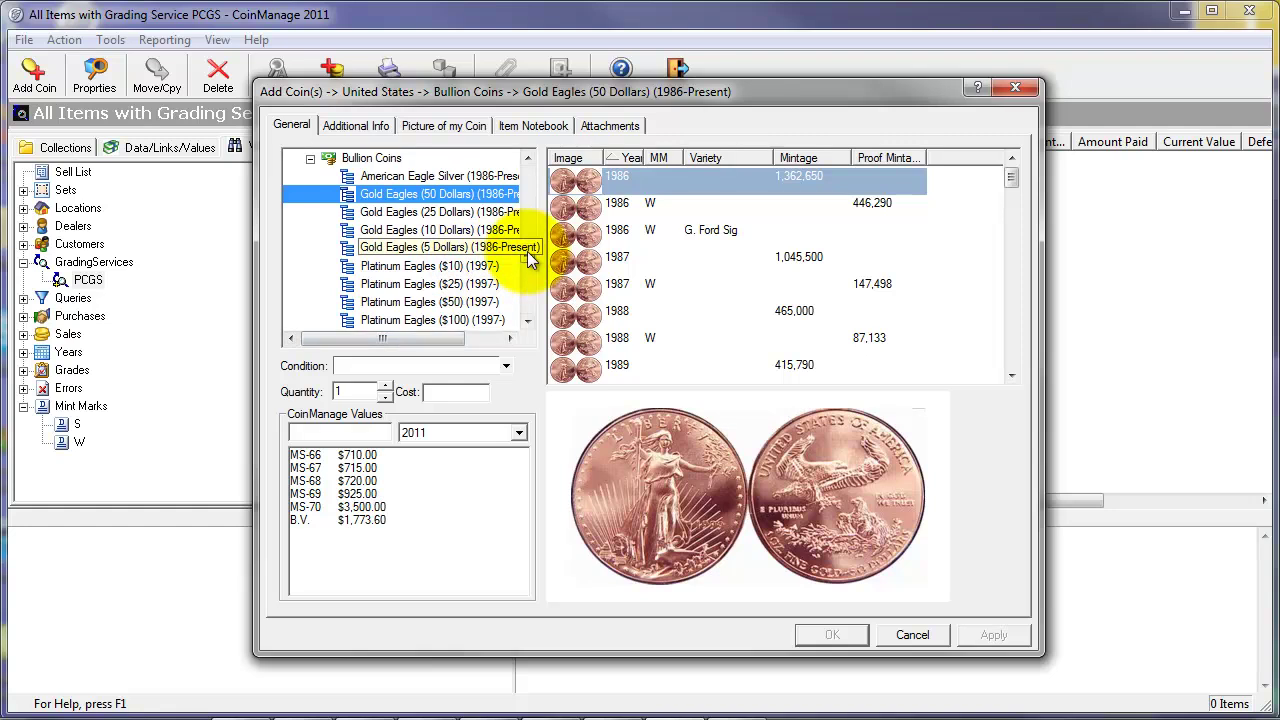
{"action": "left_click_drag", "start_coordinate": [527, 251], "coordinate": [532, 209]}
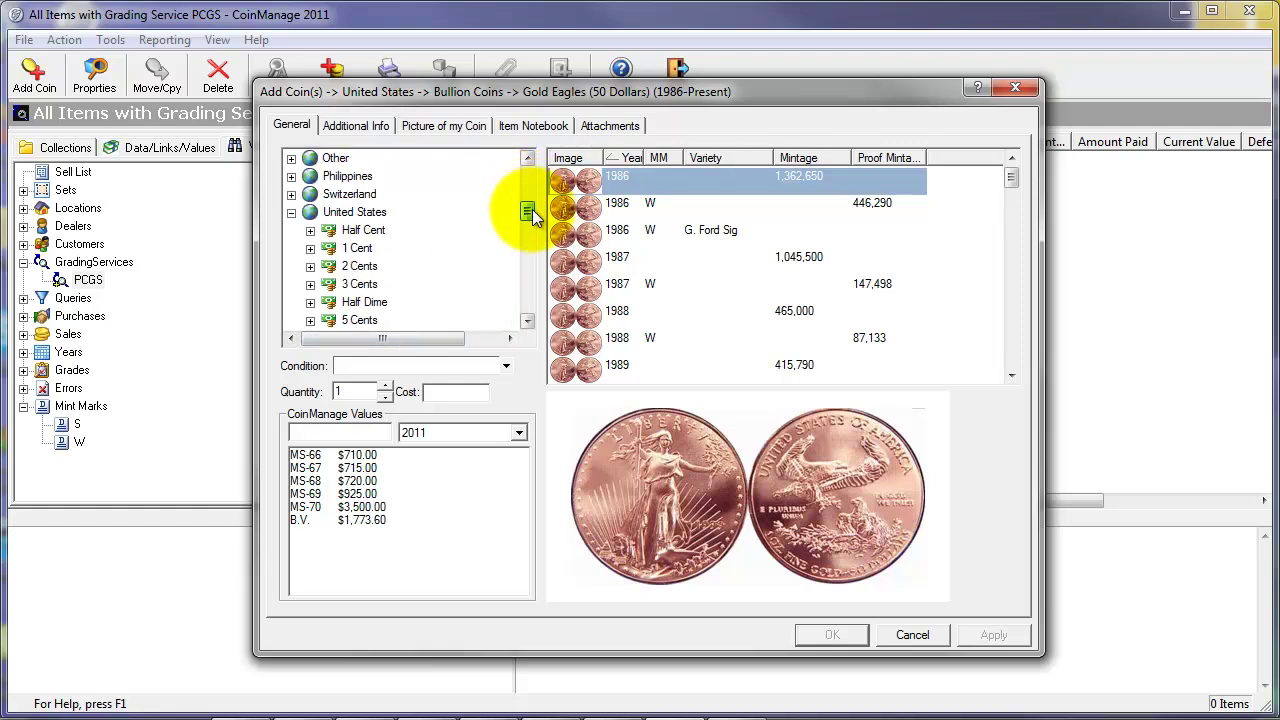
{"action": "left_click", "coordinate": [357, 248]}
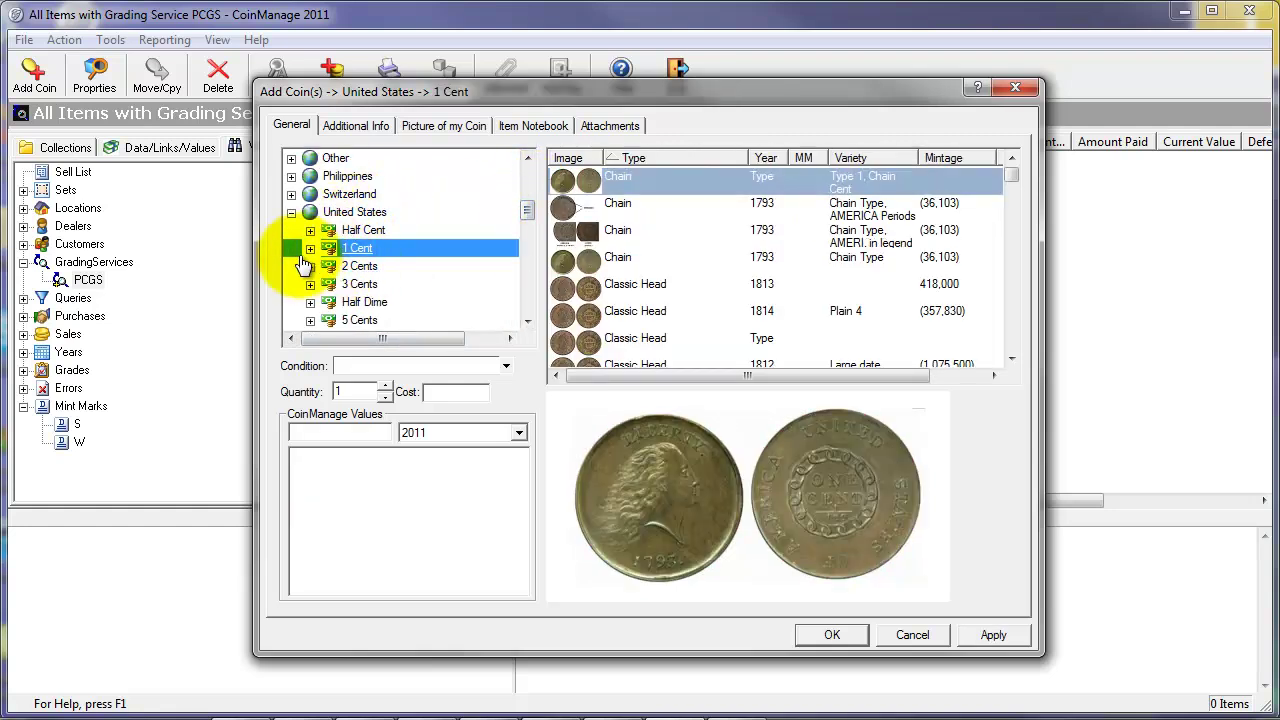
{"action": "left_click", "coordinate": [310, 248]}
{"action": "left_click", "coordinate": [378, 320]}
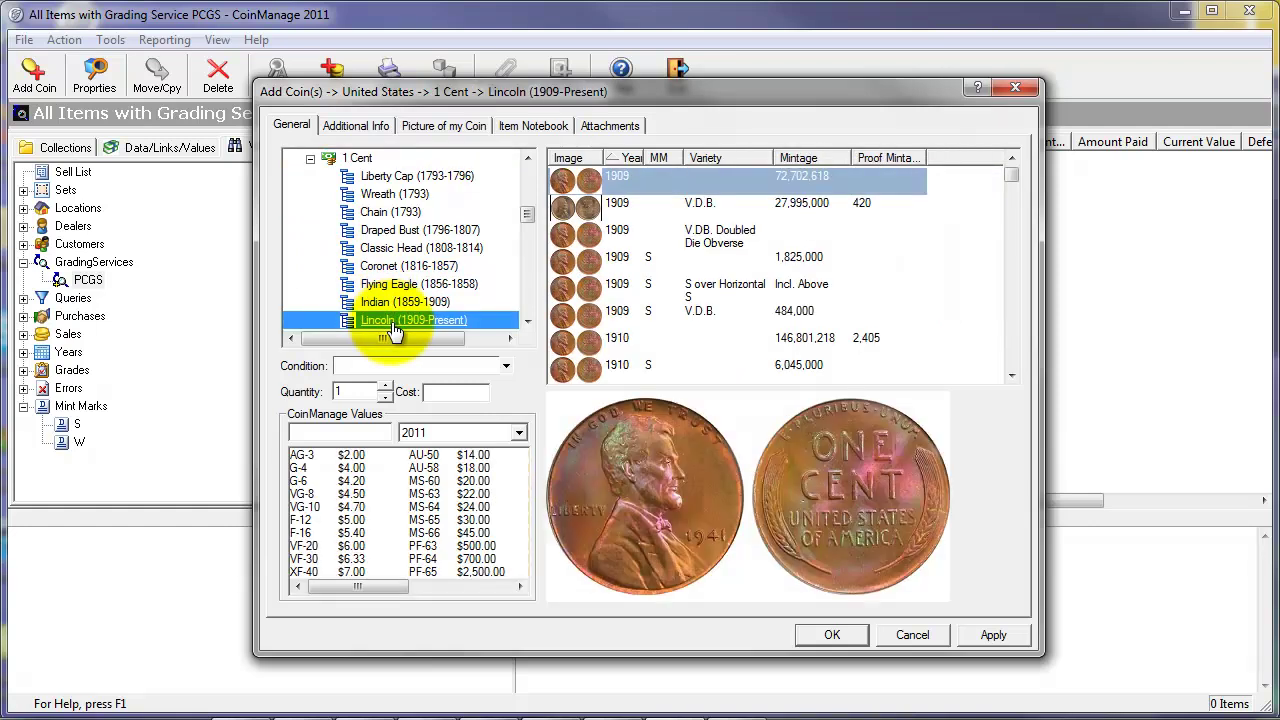
Select the 1980 Lincoln cent in AU-50 condition at $.10 and bring up its Additional Info.
{"action": "left_click", "coordinate": [635, 156]}
{"action": "left_click_drag", "start_coordinate": [1012, 357], "coordinate": [1019, 177]}
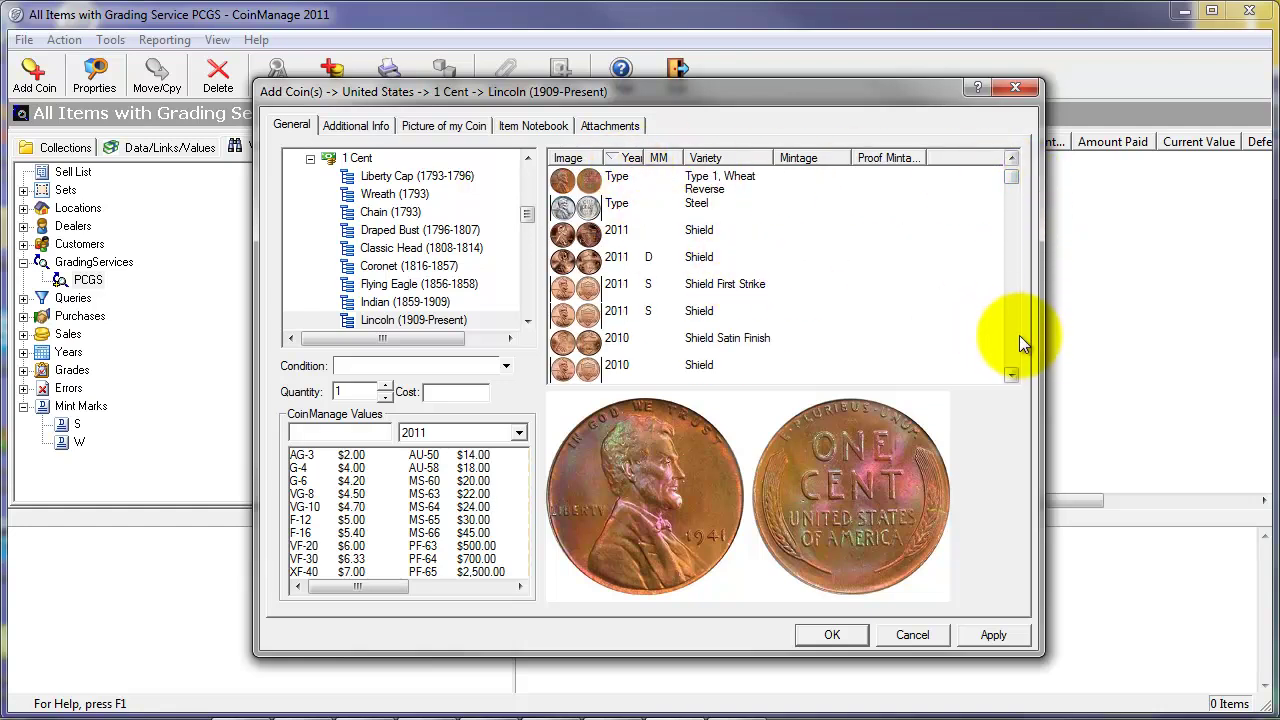
{"action": "scroll", "coordinate": [1019, 335], "scroll_direction": "down", "scroll_amount": 5}
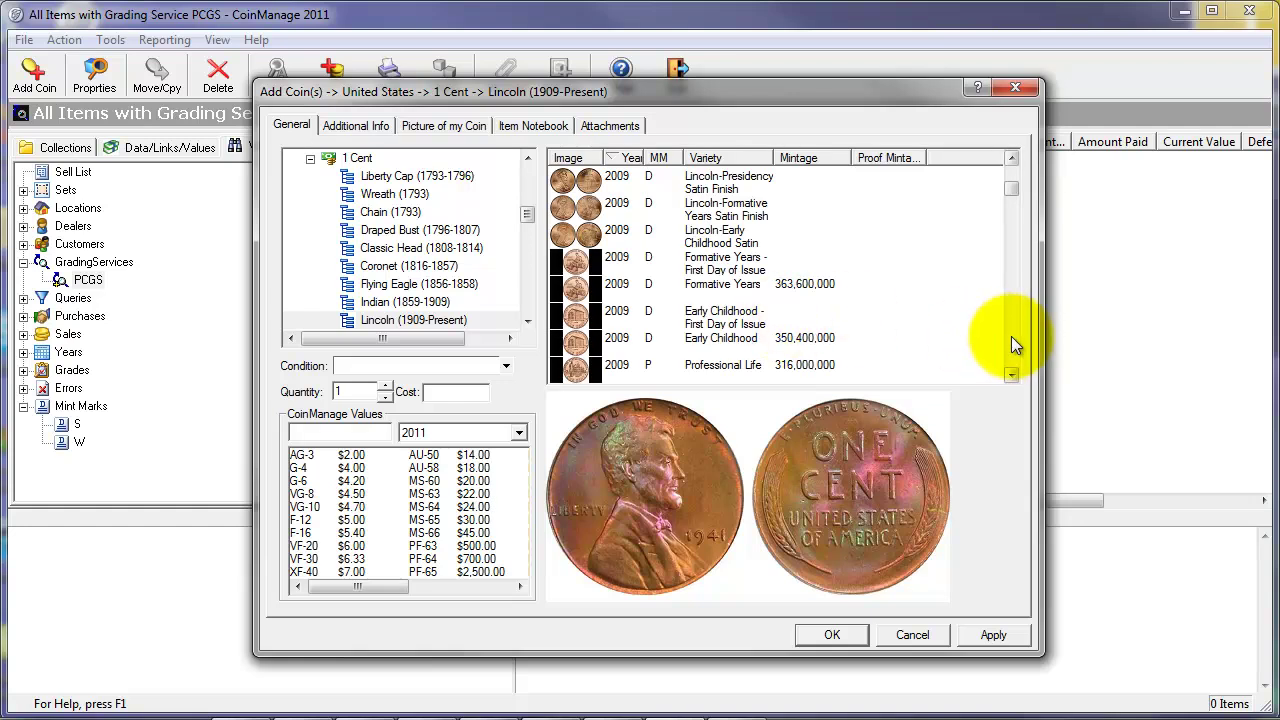
{"action": "scroll", "coordinate": [1011, 336], "scroll_direction": "down", "scroll_amount": 15}
{"action": "left_click", "coordinate": [703, 318]}
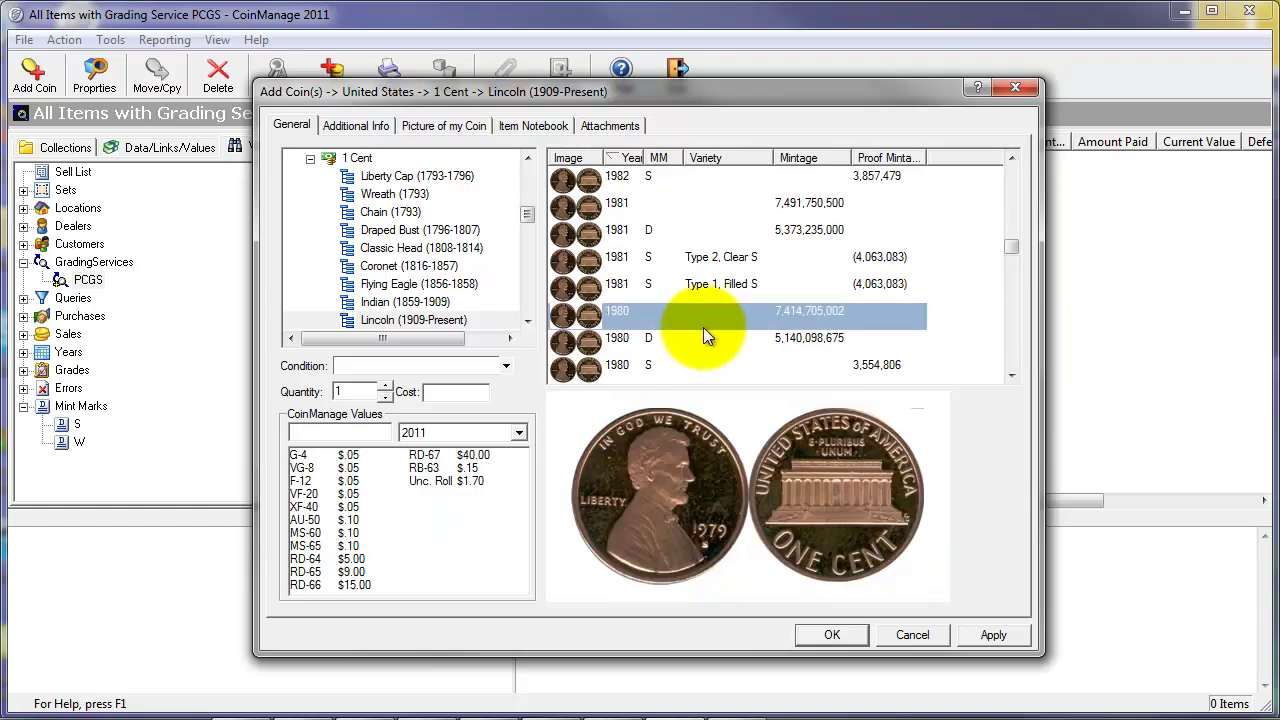
{"action": "left_click", "coordinate": [320, 521]}
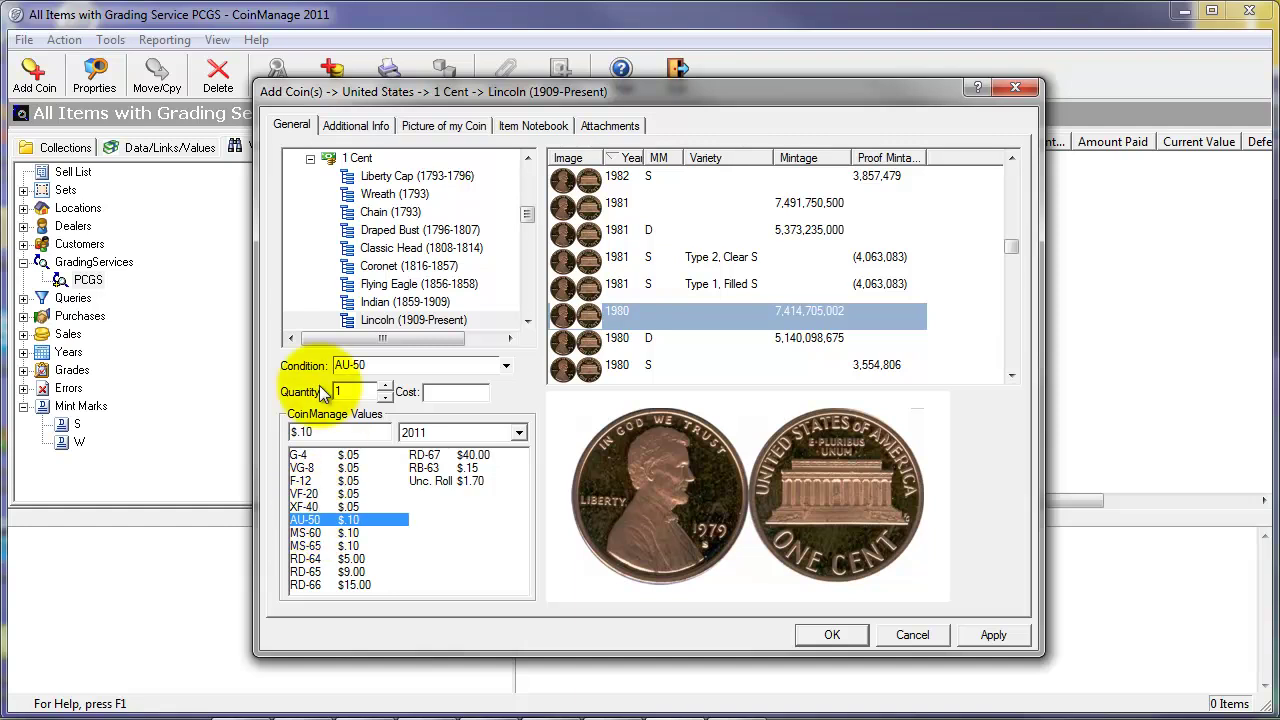
{"action": "left_click", "coordinate": [353, 127]}
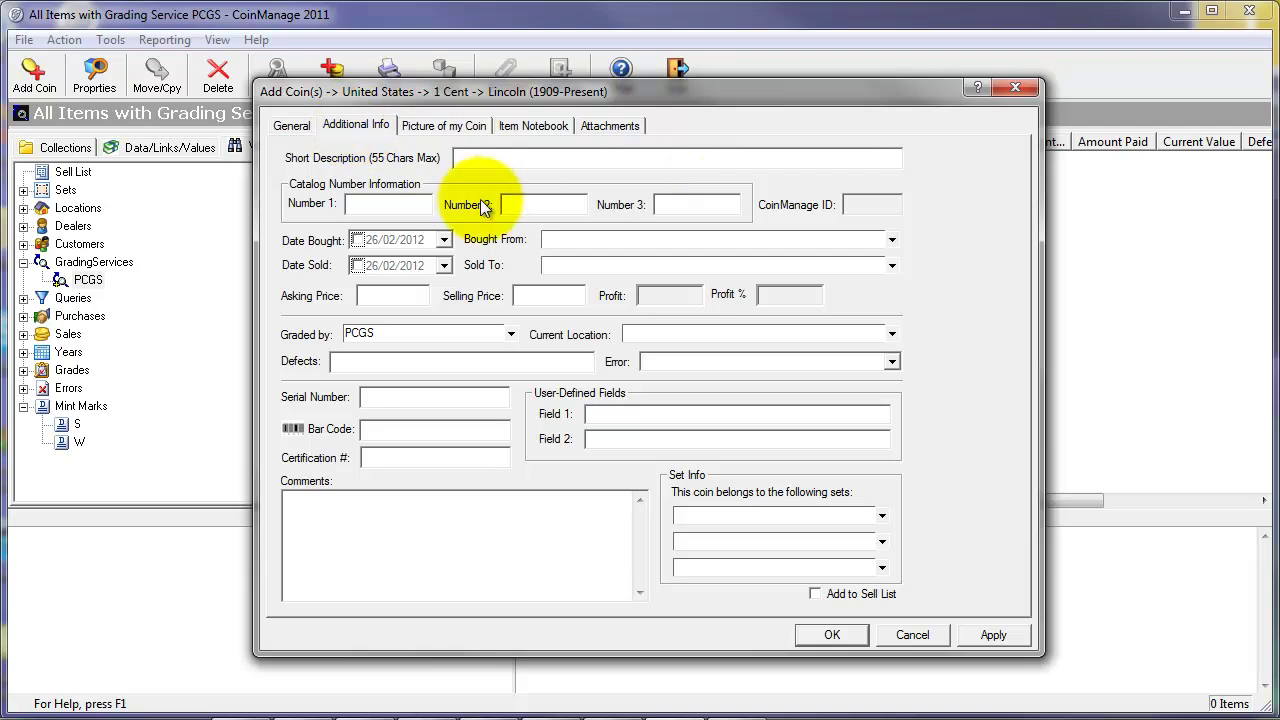
Record purchase date 26/02/2012 and seller Minnesota Stamp and Coin, then save the 1980 cent.
{"action": "left_click", "coordinate": [357, 240]}
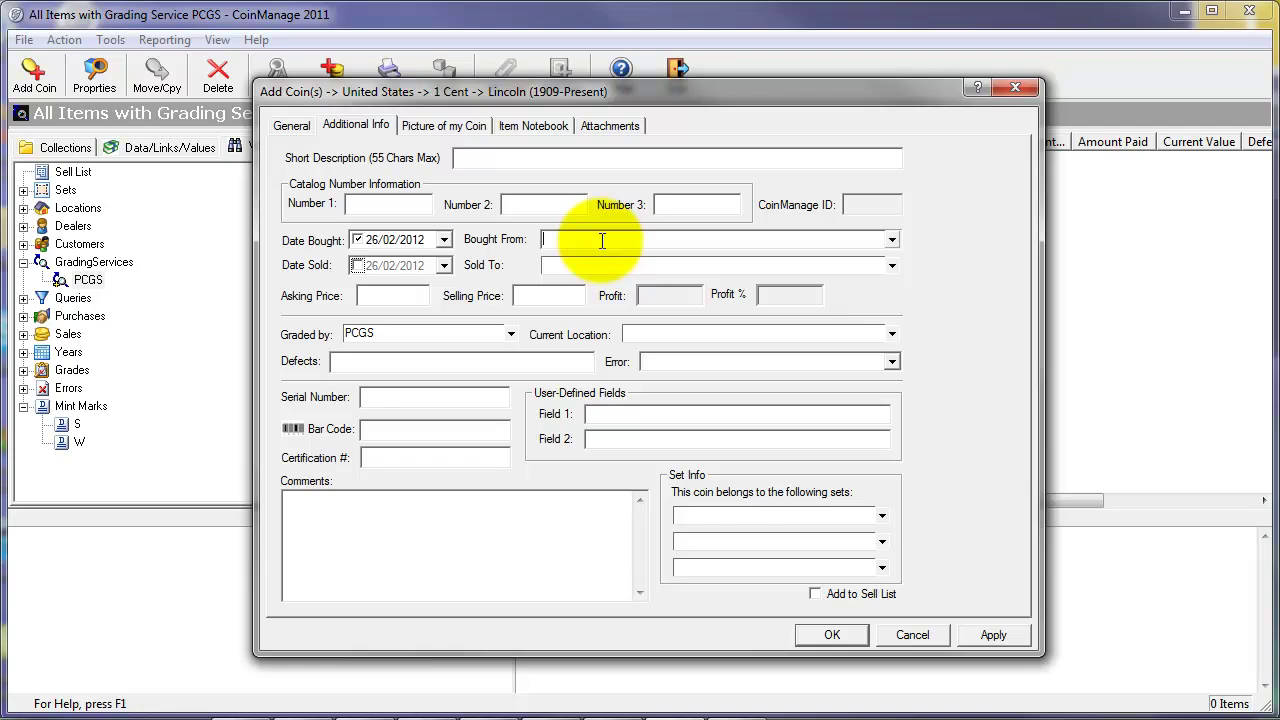
{"action": "type", "text": "Minnesota Stamp and Coin"}
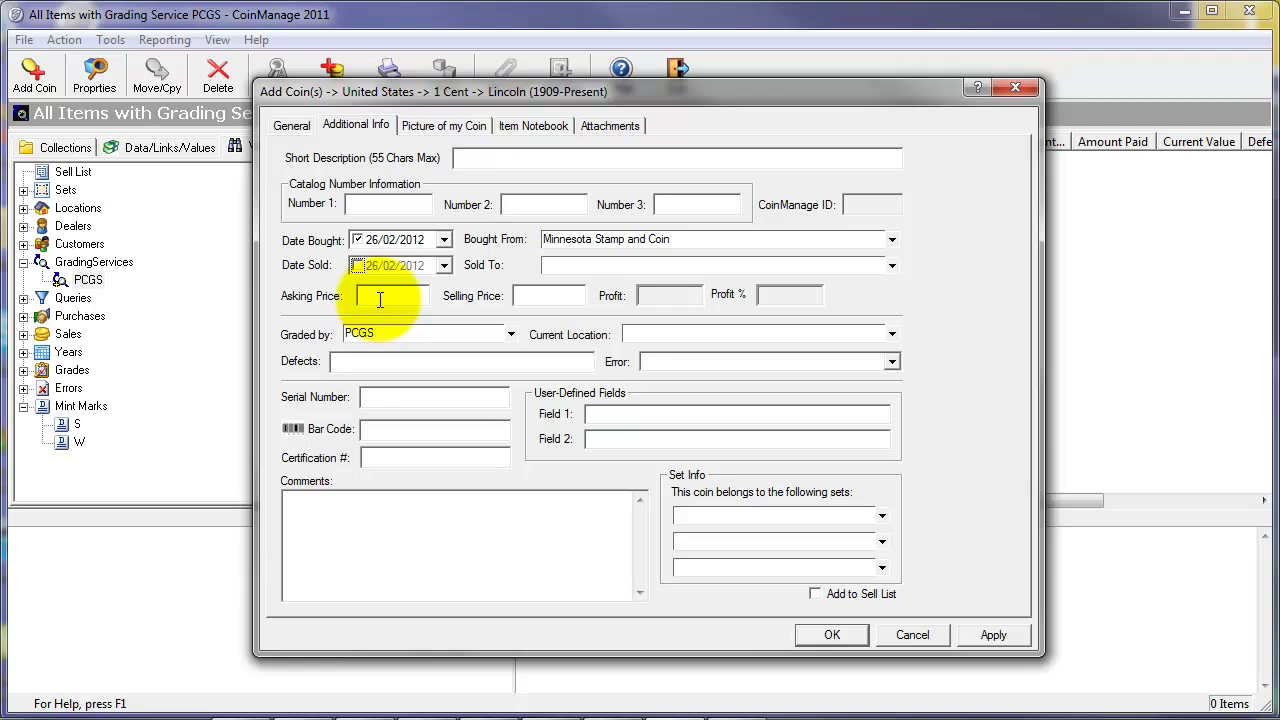
{"action": "left_click", "coordinate": [820, 634]}
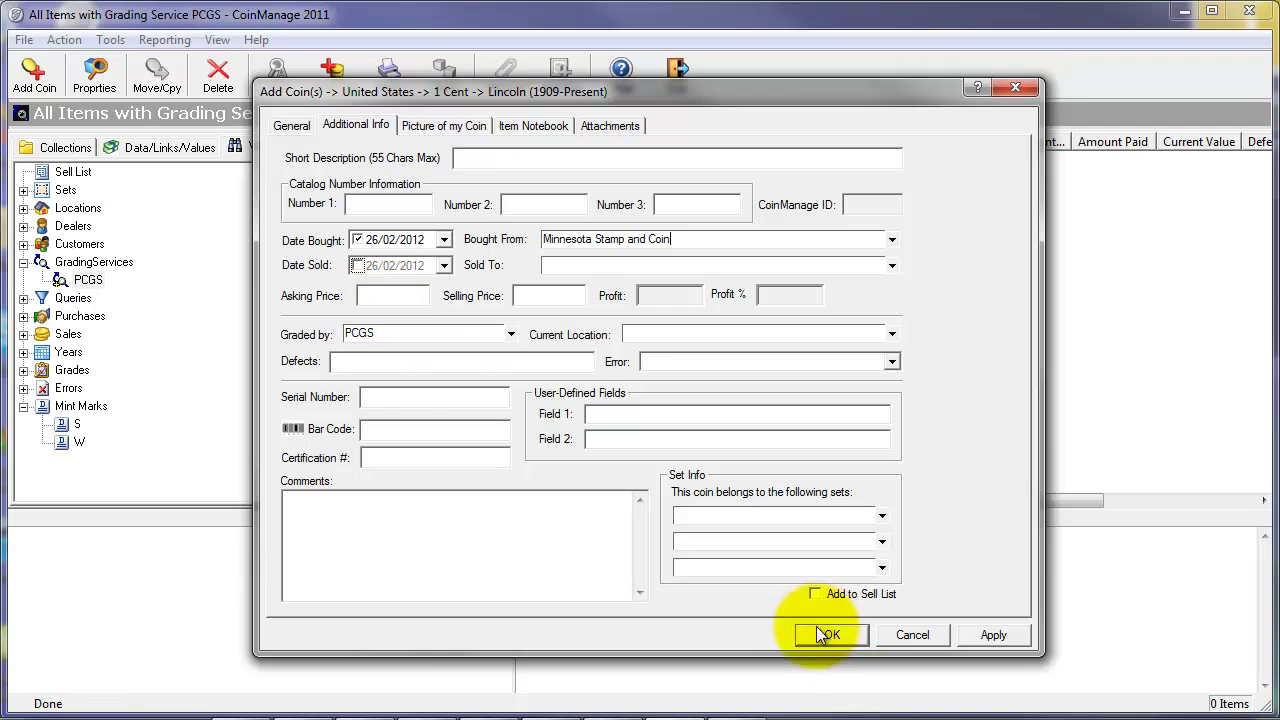